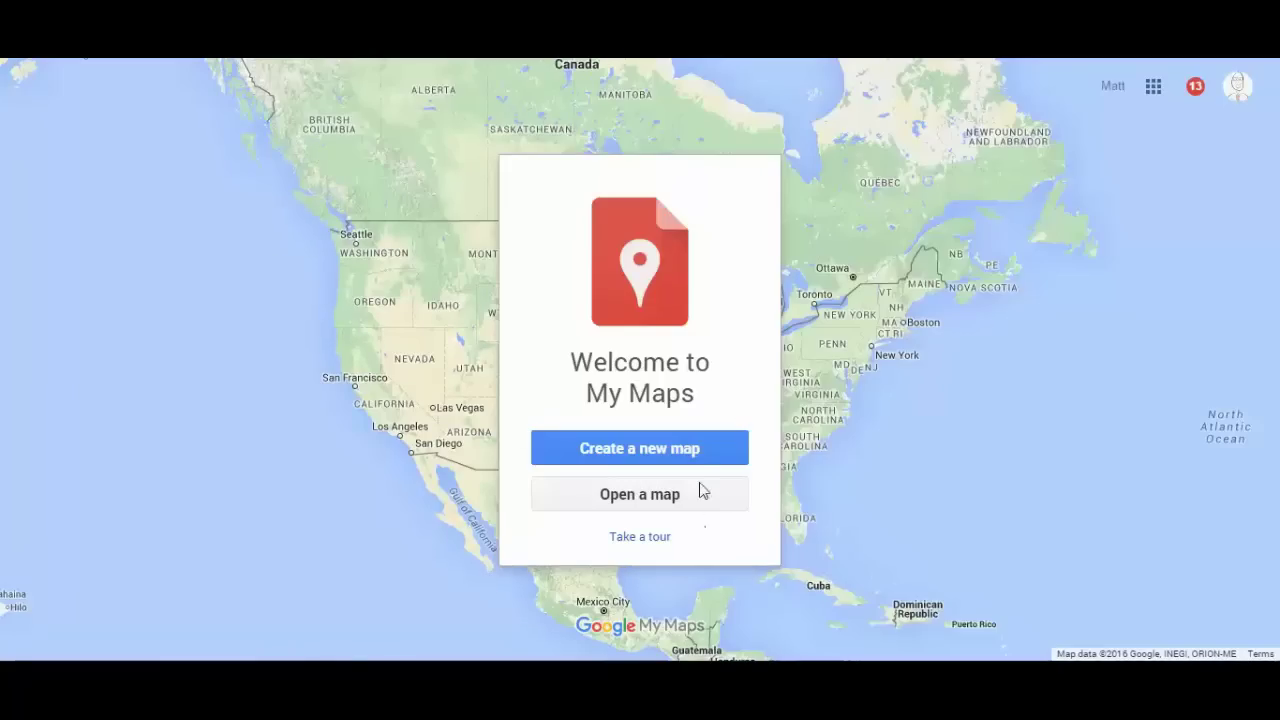
- Create a new blank map from the Welcome to My Maps dialog
{"action": "left_click", "coordinate": [698, 455]}
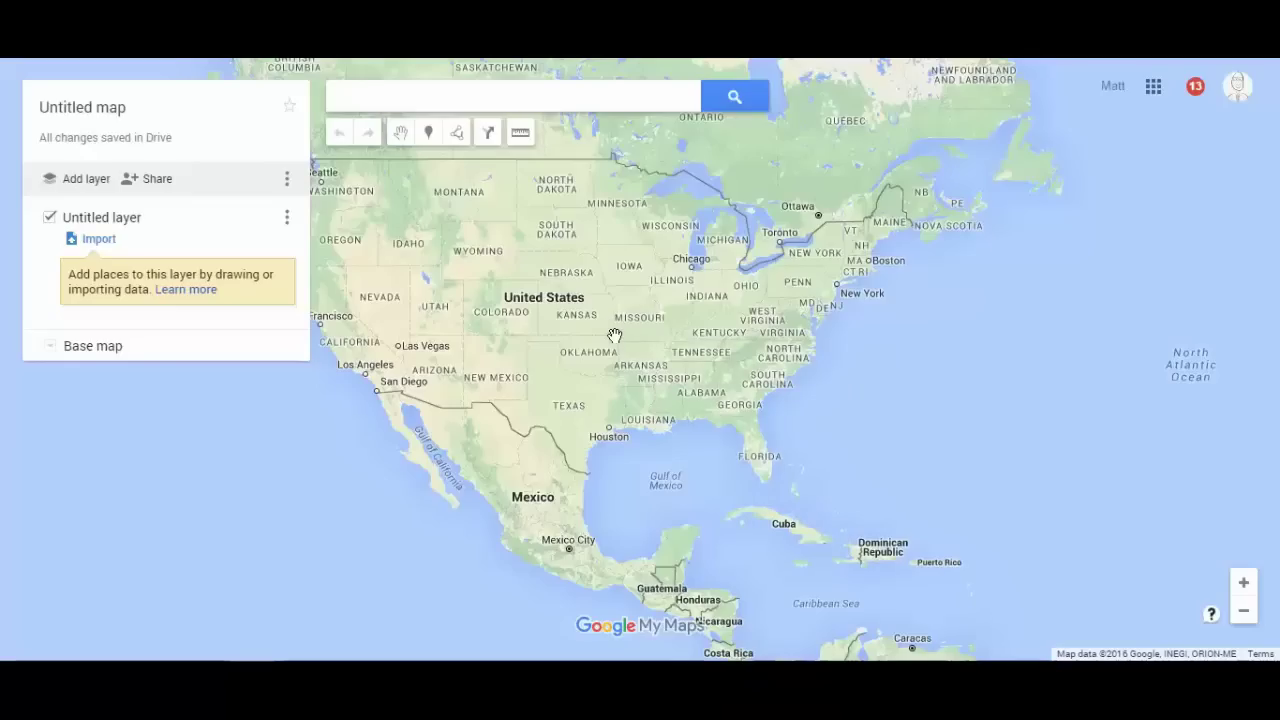
- Zoom in two levels and pan north so Indiana and Ohio fill the view
{"action": "left_click", "coordinate": [1243, 584]}
{"action": "left_click", "coordinate": [1243, 584]}
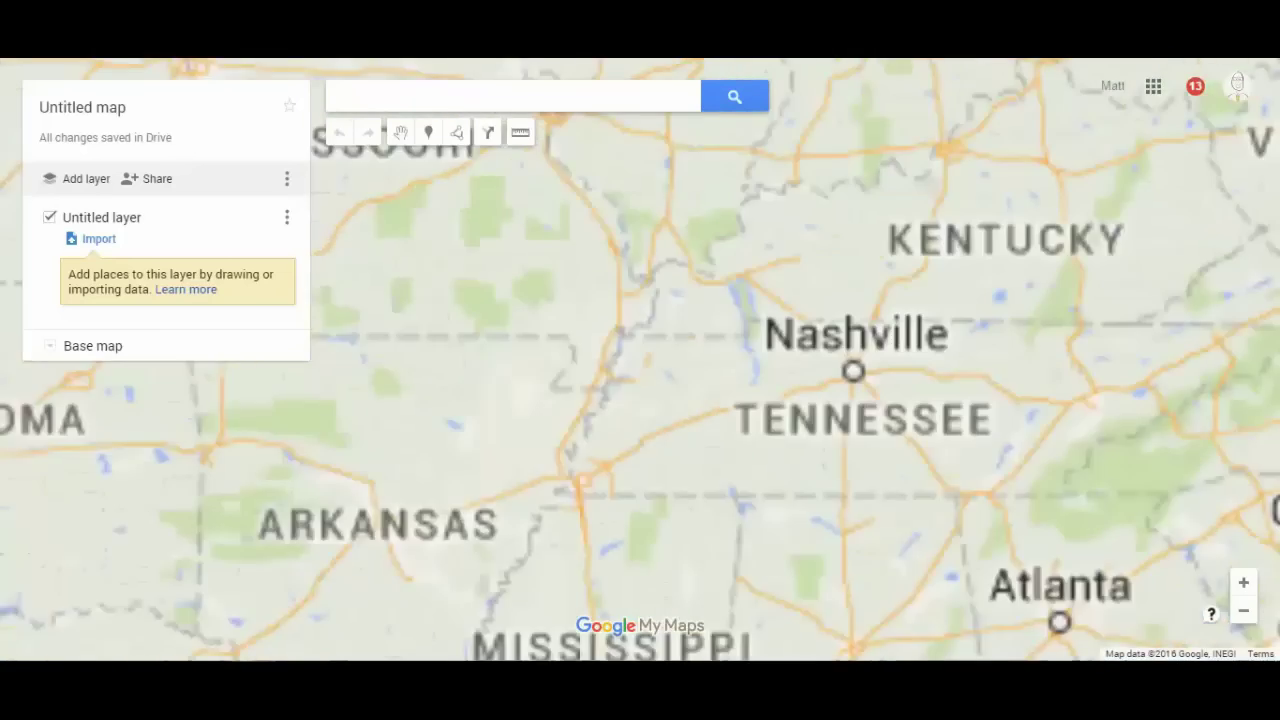
{"action": "left_click_drag", "start_coordinate": [935, 172], "coordinate": [765, 475]}
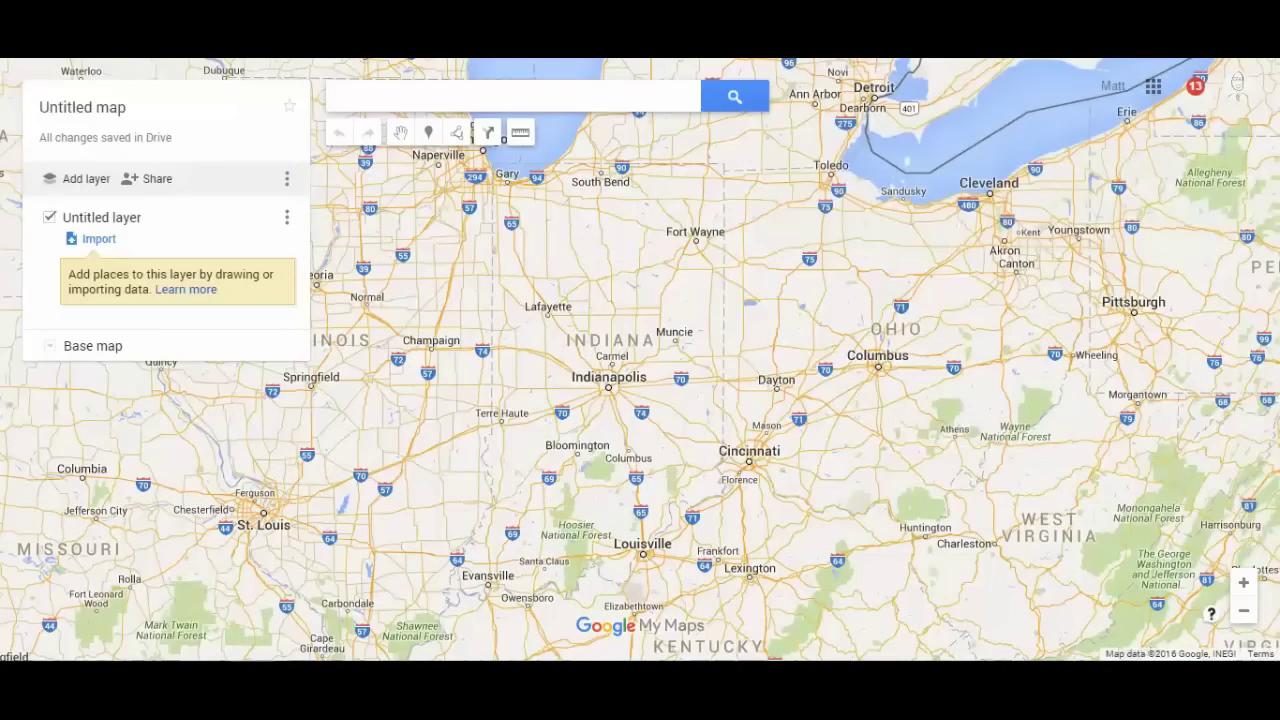
- Drop a marker on Indianapolis titled 'Indianapolis, IN', described 'The state capital of Indiana.'
{"action": "left_click", "coordinate": [428, 132]}
{"action": "left_click", "coordinate": [608, 389]}
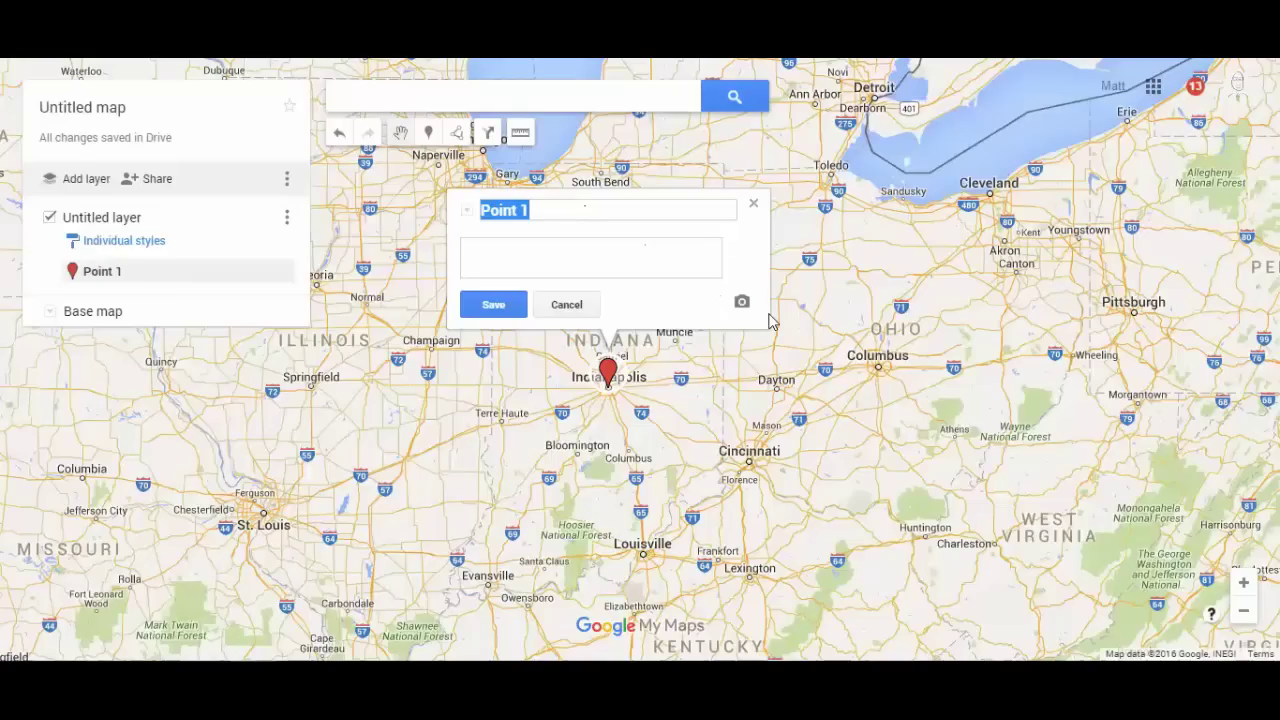
{"action": "type", "text": "Indianapolis, IN"}
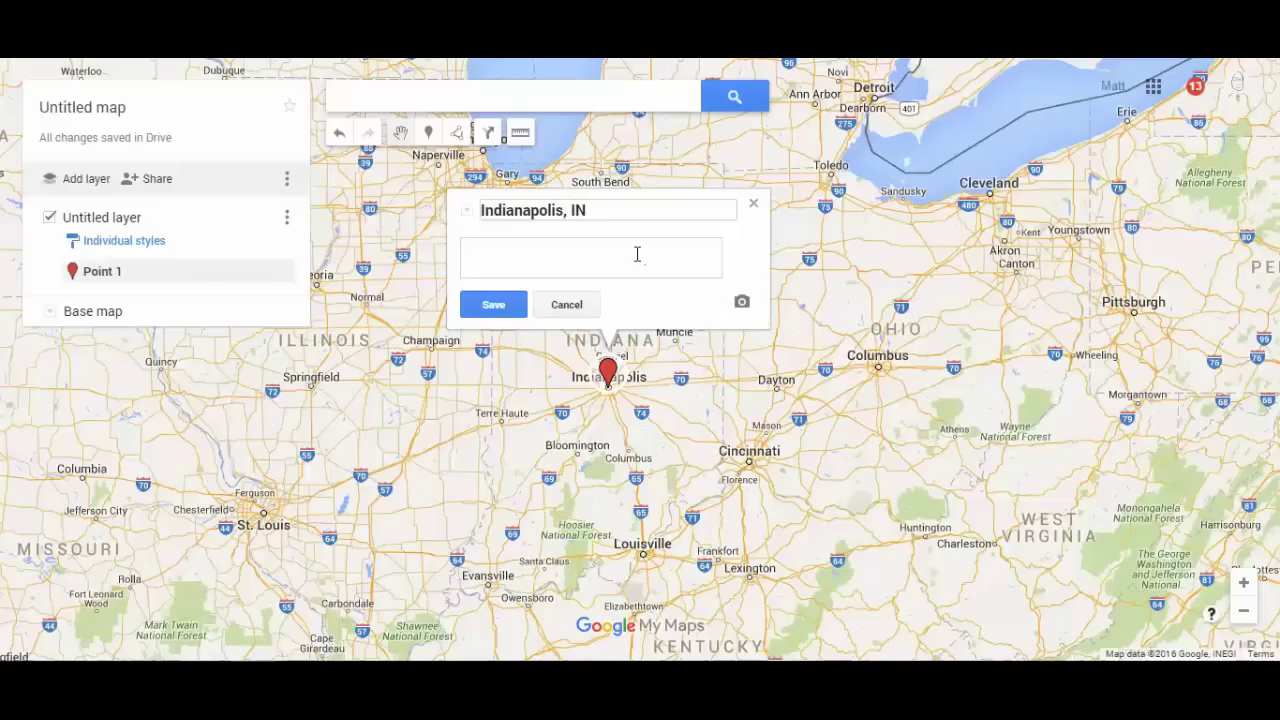
{"action": "left_click", "coordinate": [638, 253]}
{"action": "type", "text": "The state capital of Indiana."}
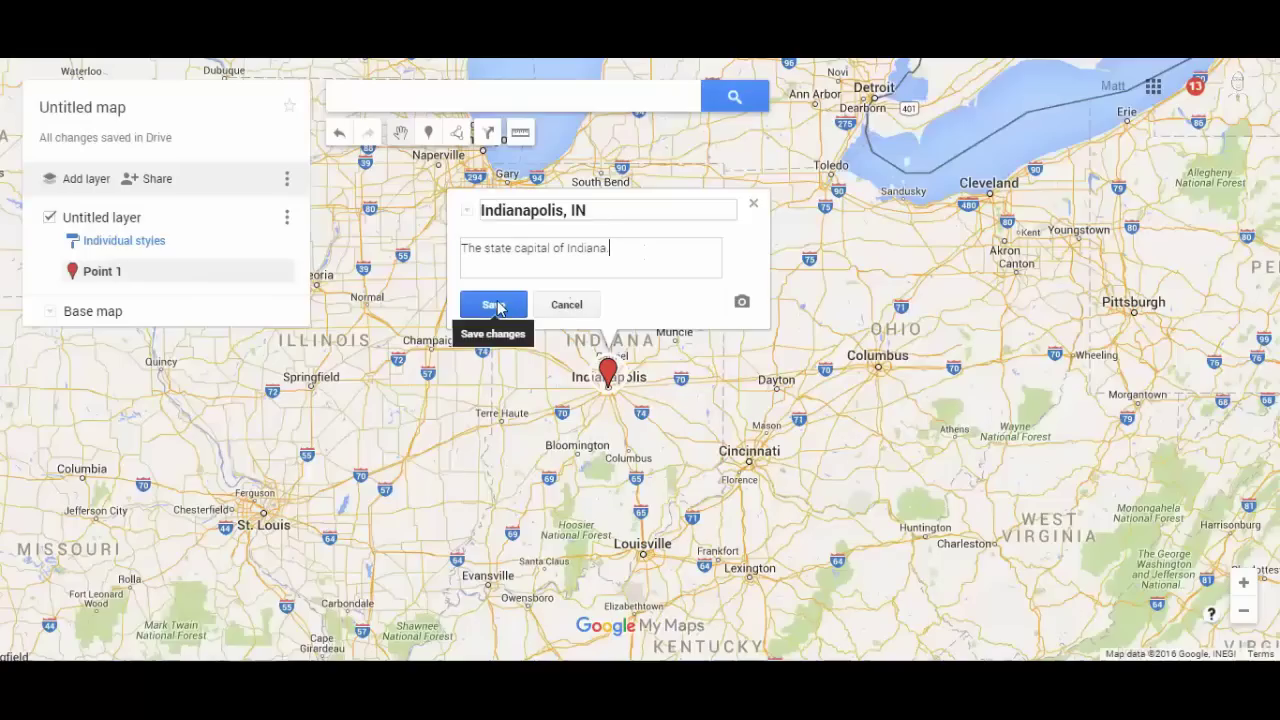
- Attach a skyline photo from a Google Images search for 'indiana' and save the marker
{"action": "left_click", "coordinate": [742, 303]}
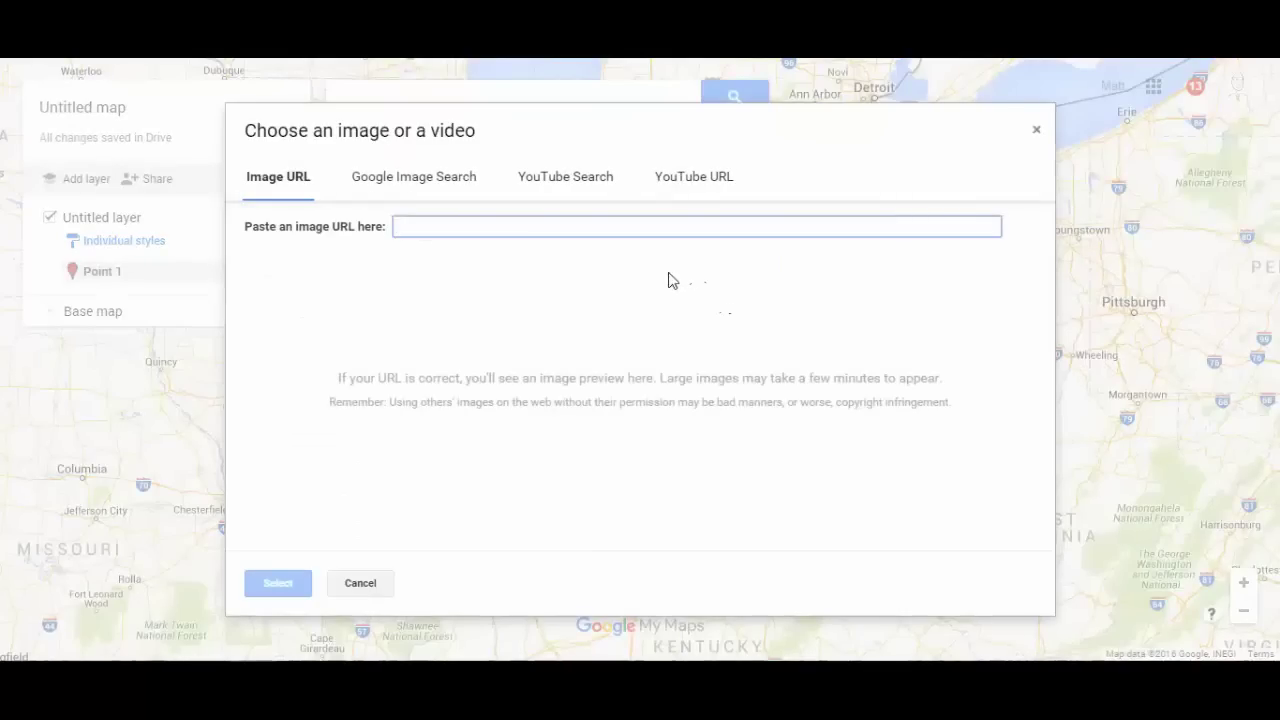
{"action": "left_click", "coordinate": [415, 176]}
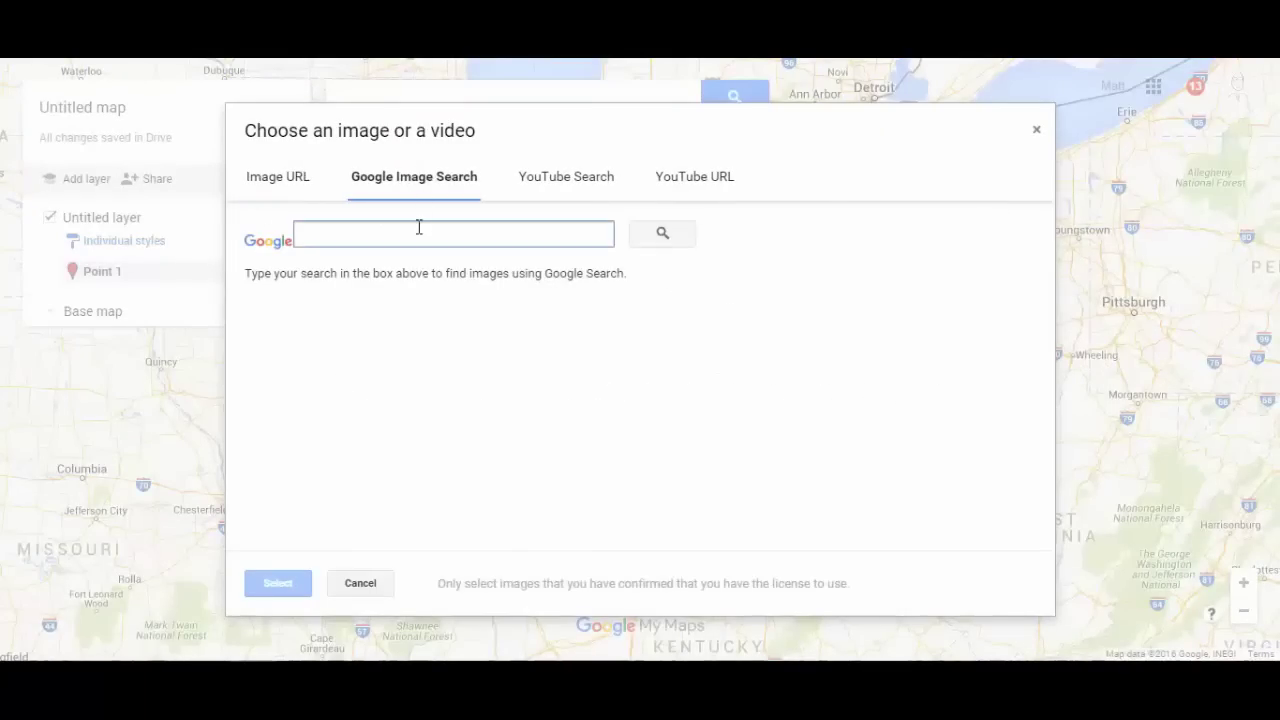
{"action": "type", "text": "indianapolis"}
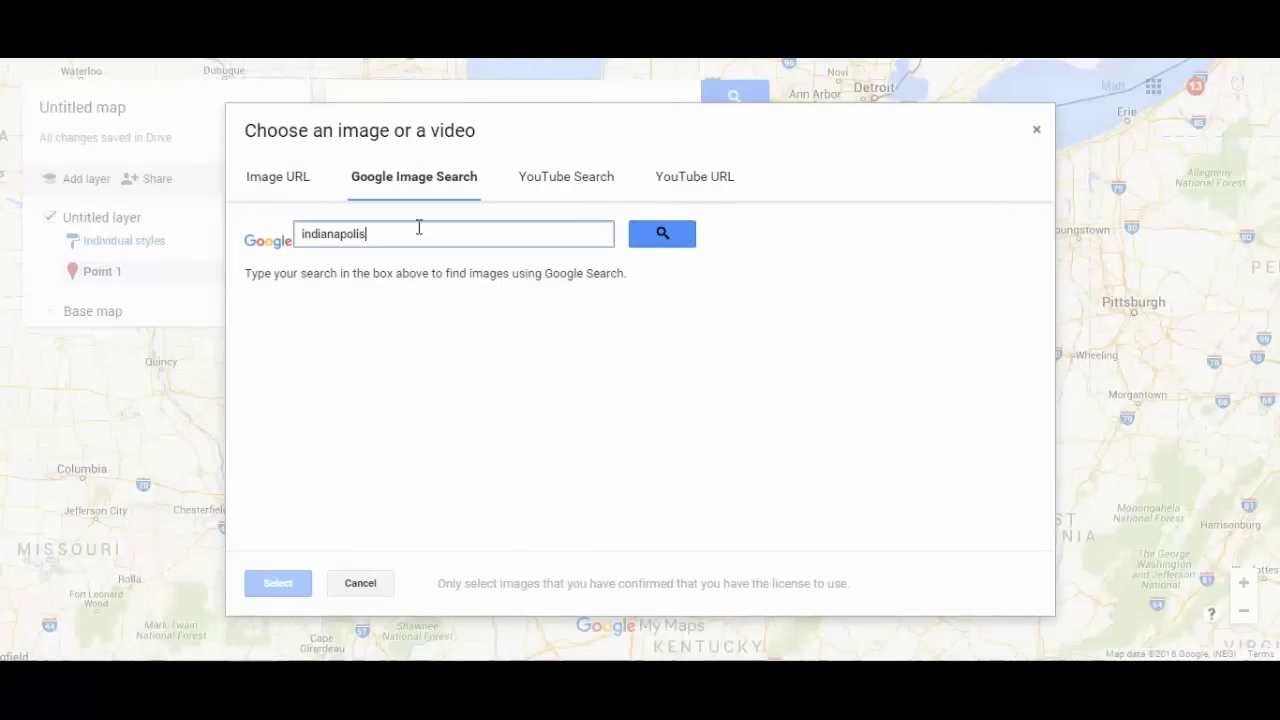
{"action": "left_click", "coordinate": [657, 240]}
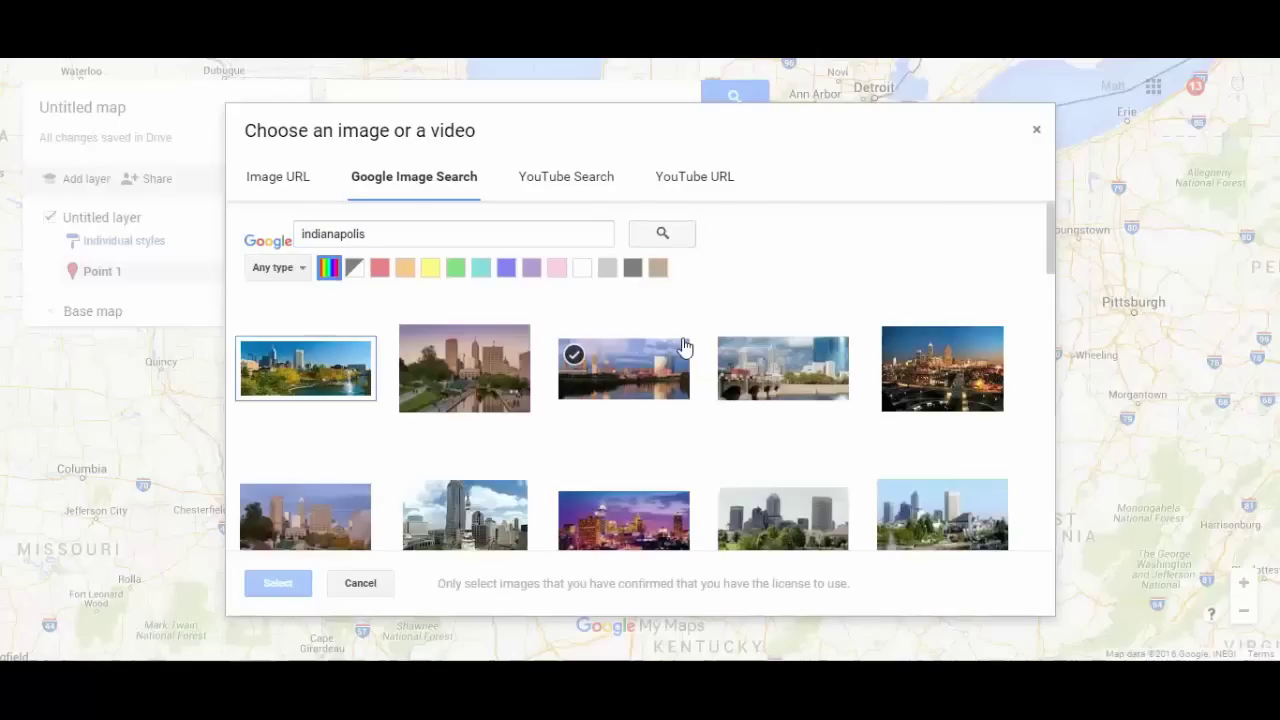
{"action": "left_click", "coordinate": [300, 368]}
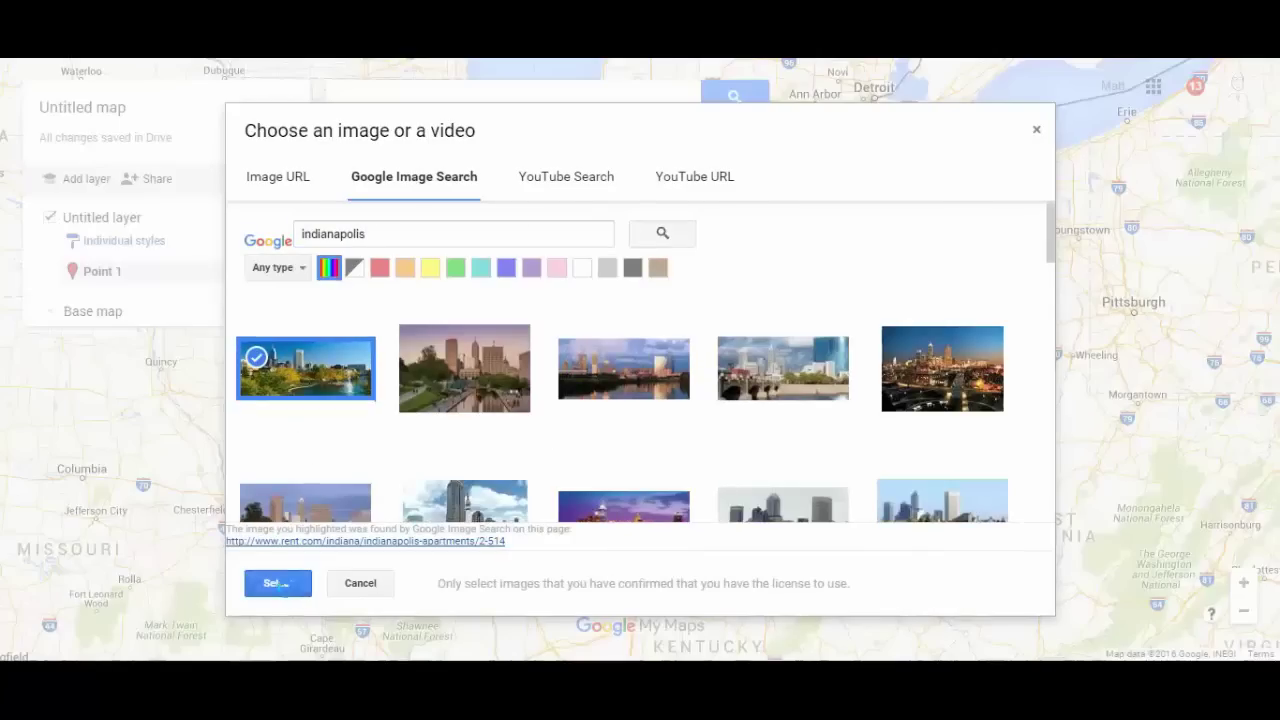
{"action": "left_click", "coordinate": [283, 586]}
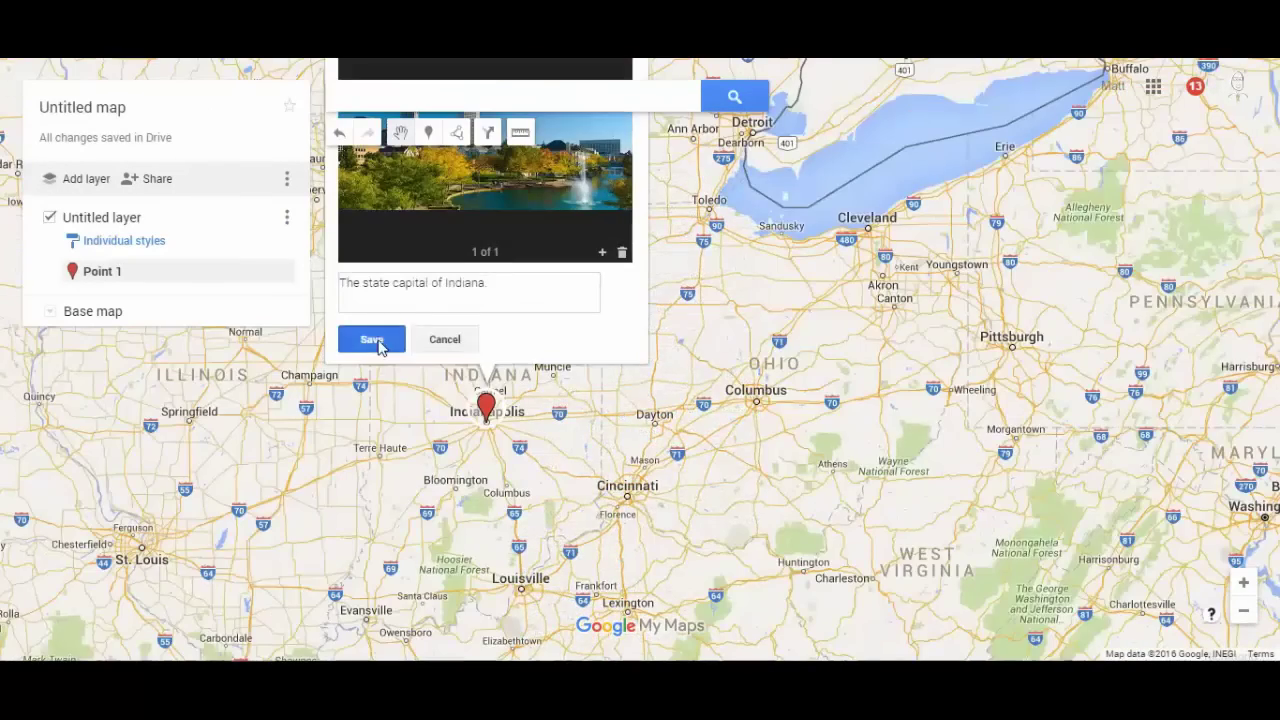
{"action": "left_click", "coordinate": [372, 341]}
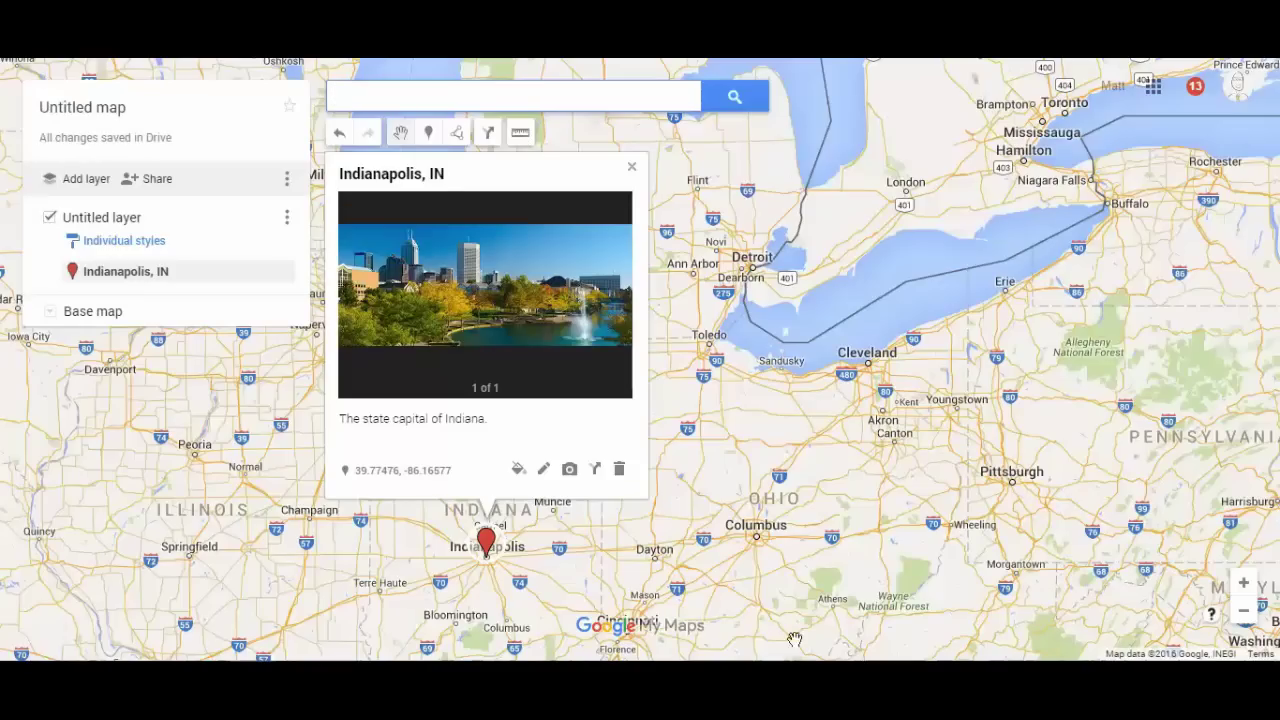
- Search 'columbus, oh' and add Columbus, OH to the layer
{"action": "type", "text": "columbus, oh"}
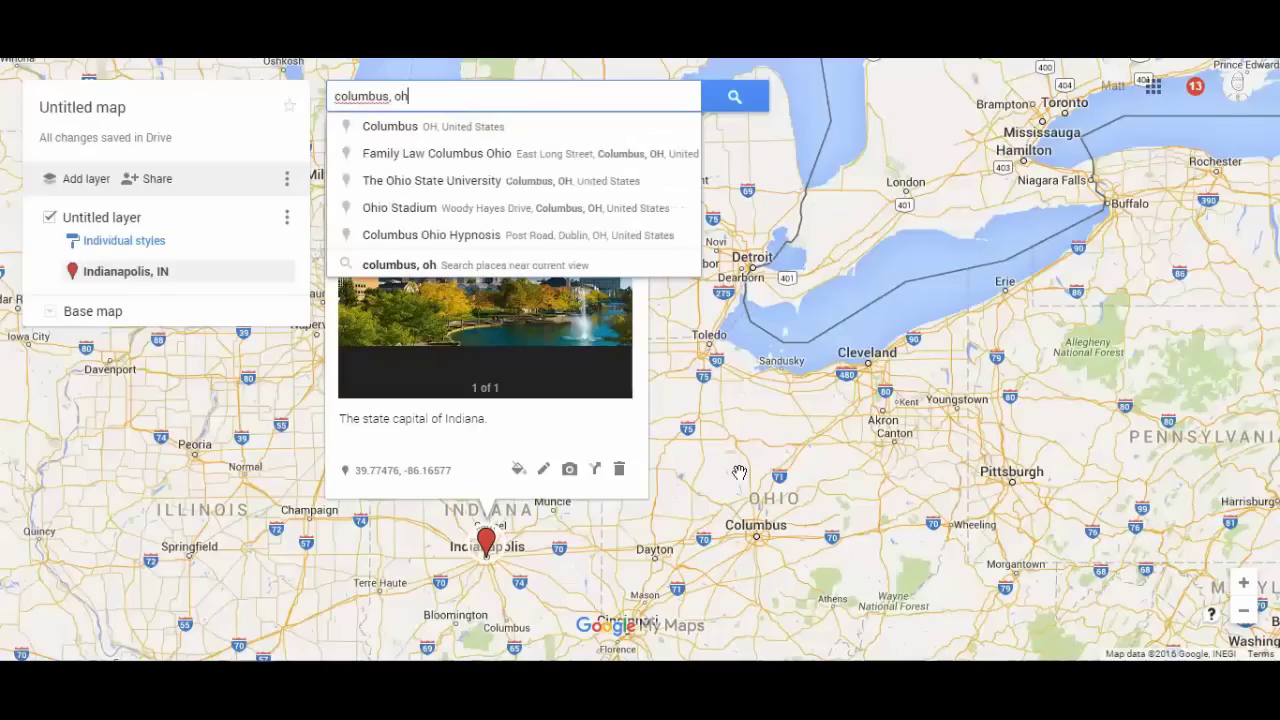
{"action": "left_click", "coordinate": [480, 128]}
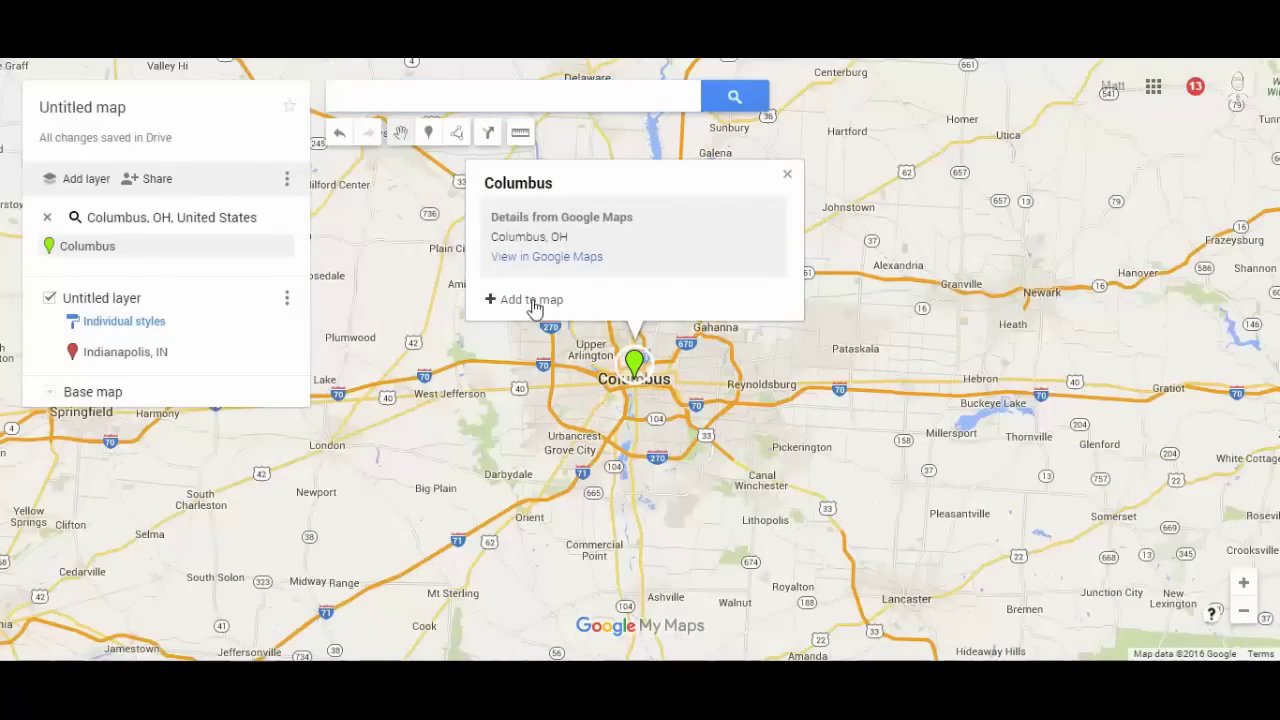
{"action": "left_click", "coordinate": [533, 300]}
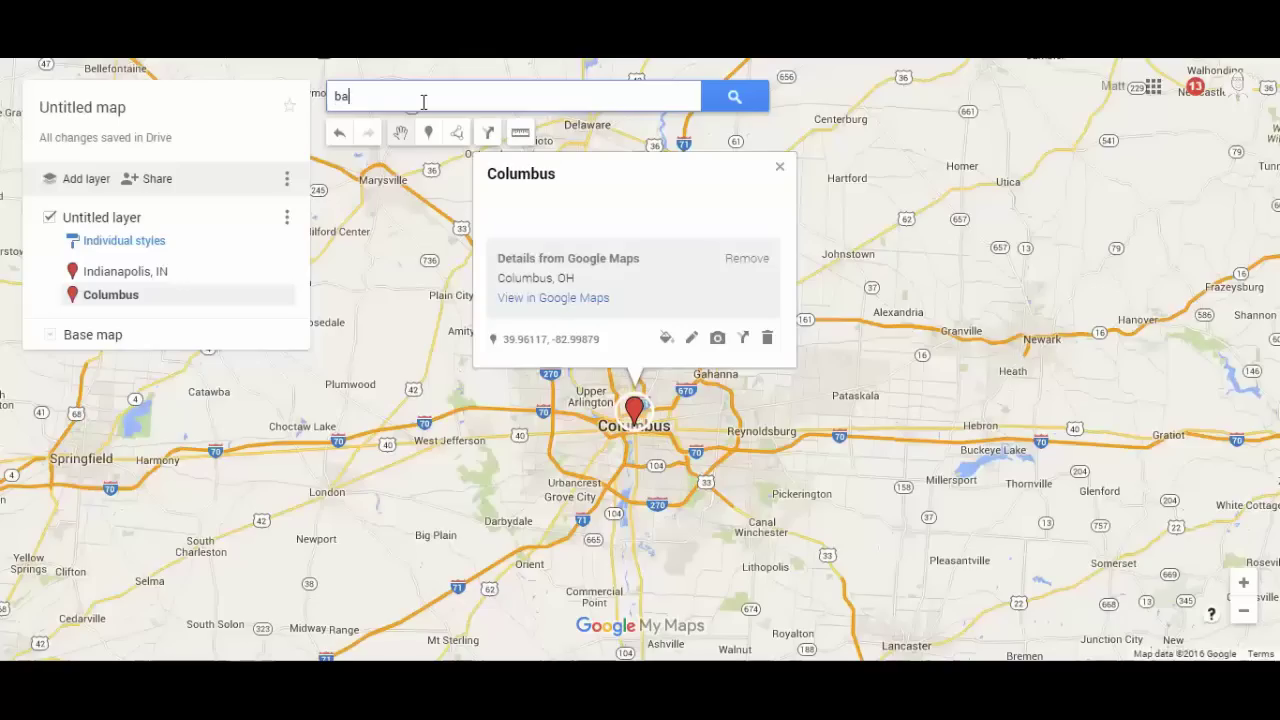
- Search for Bankers Life Fieldhouse in Indianapolis and add it to the layer
{"action": "type", "text": "ankers life feie"}
{"action": "key", "text": "BackSpace"}
{"action": "key", "text": "BackSpace"}
{"action": "type", "text": "ieldhouse"}
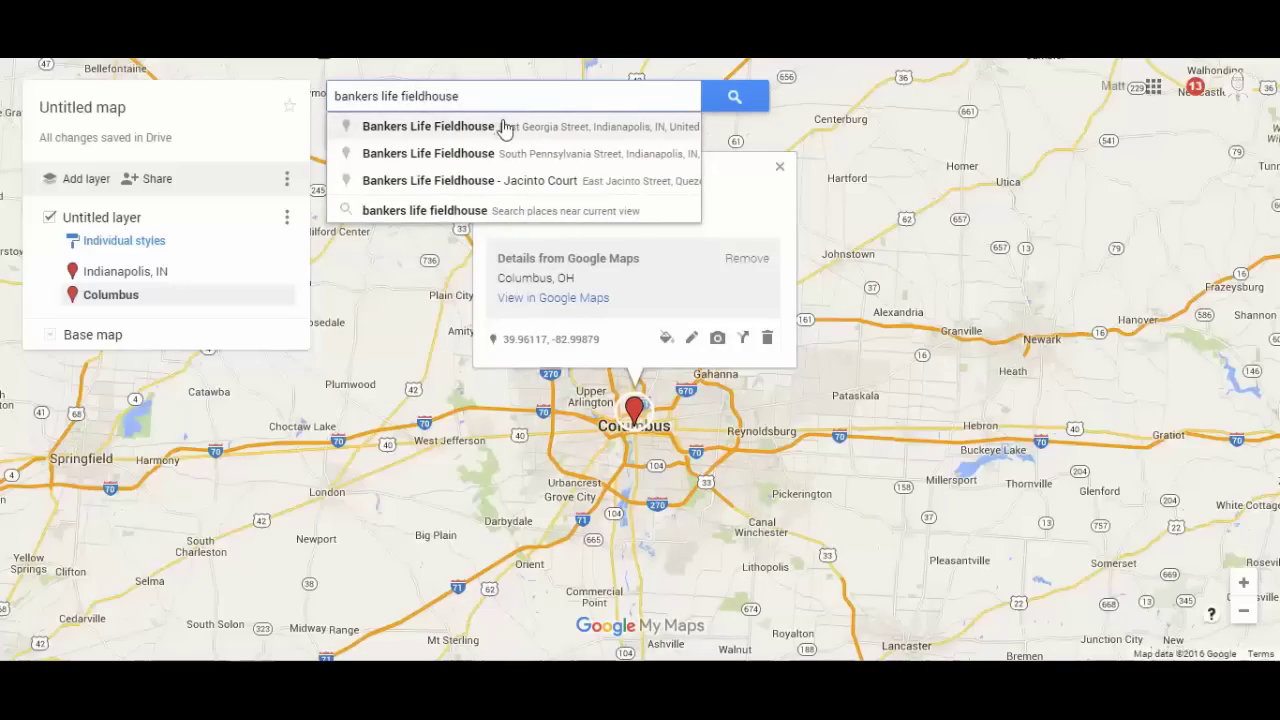
{"action": "left_click", "coordinate": [503, 132]}
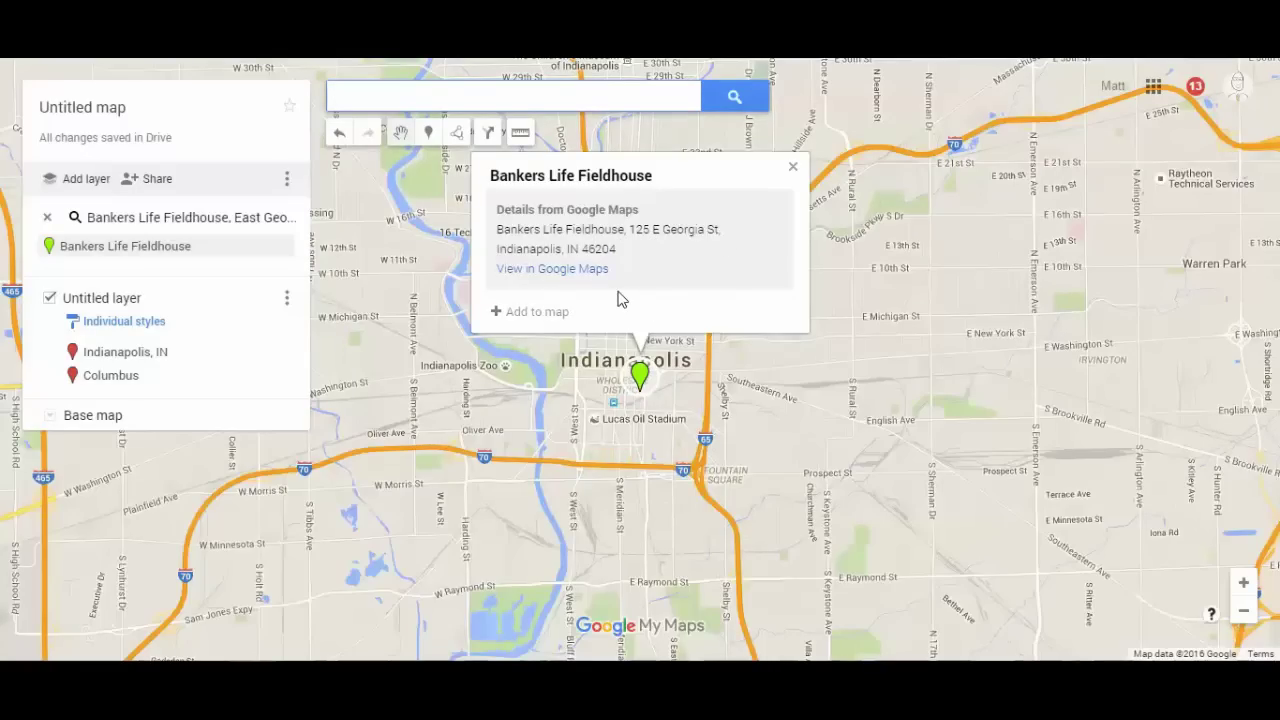
{"action": "left_click", "coordinate": [536, 312]}
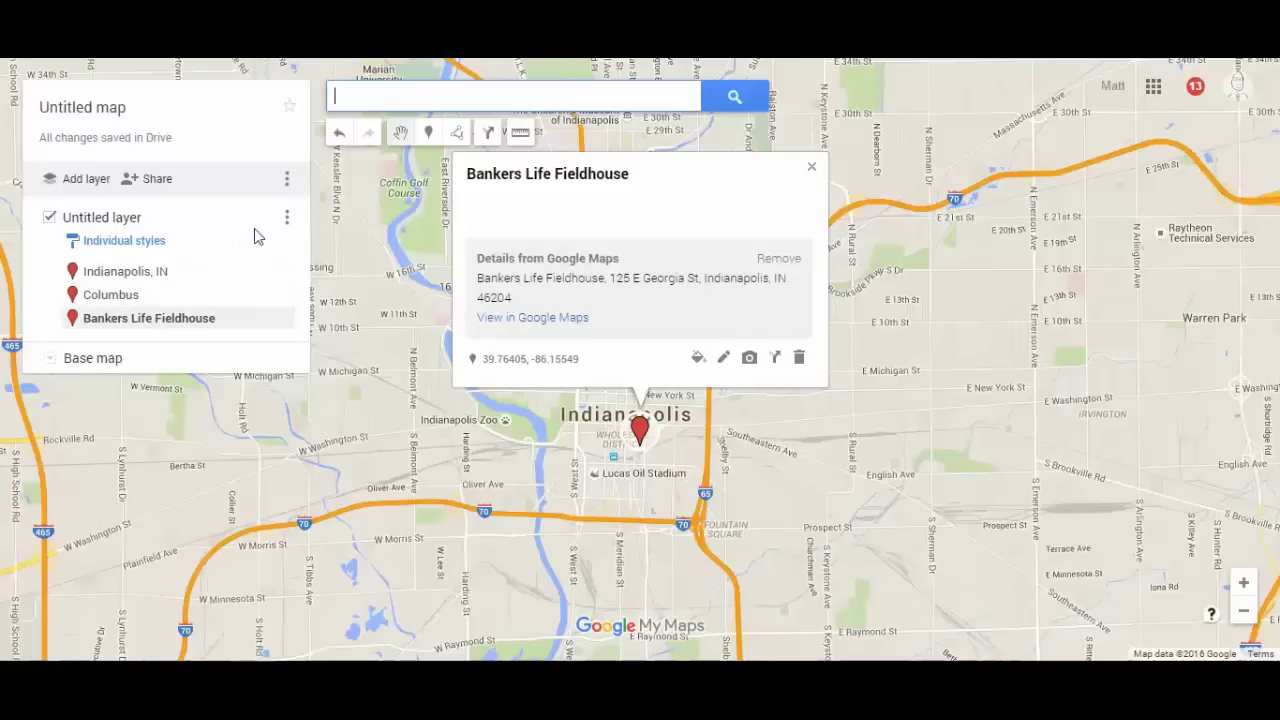
- Rename the untitled layer to 'First group of locations'
{"action": "left_click", "coordinate": [118, 219]}
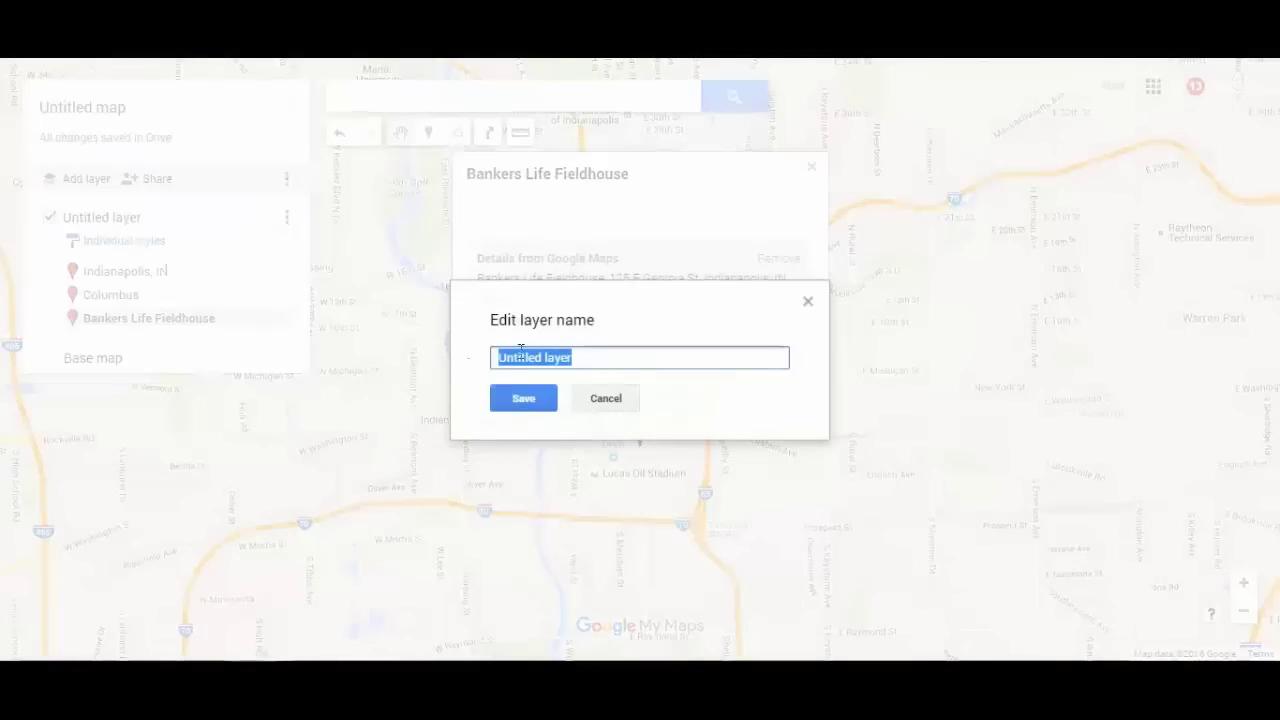
{"action": "type", "text": "F"}
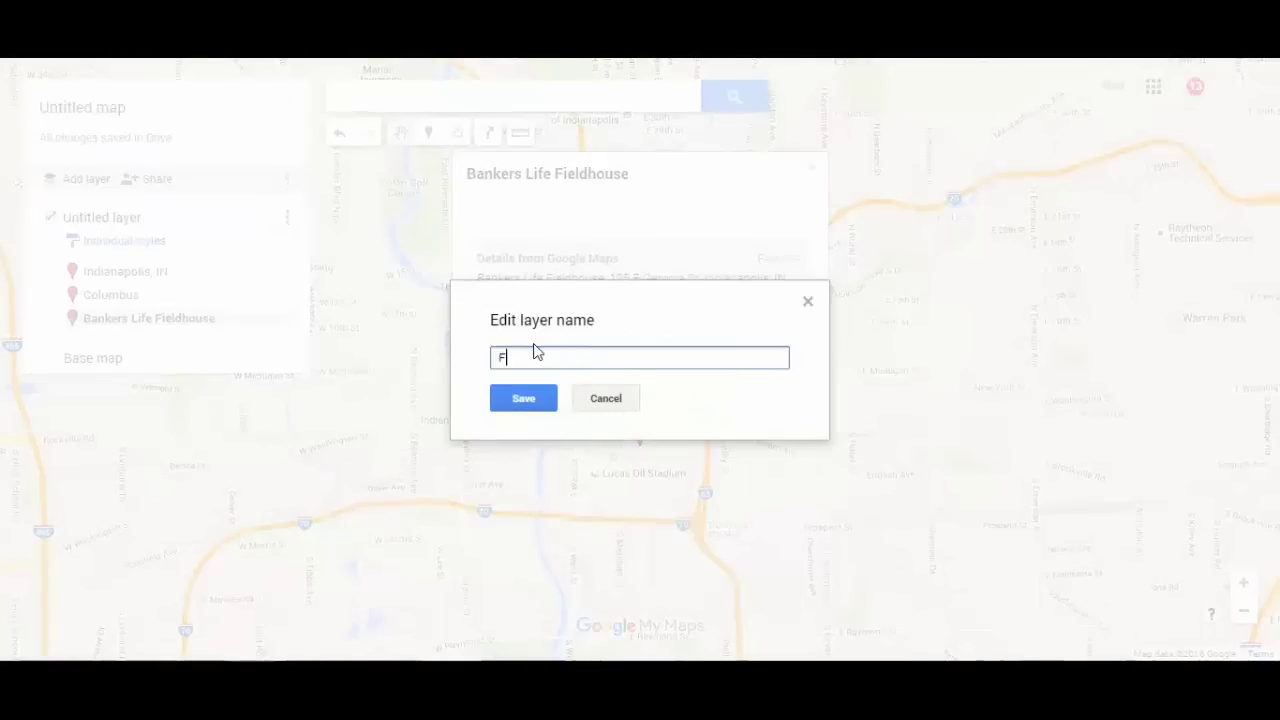
{"action": "type", "text": "irst group of locations"}
{"action": "key", "text": "Return"}
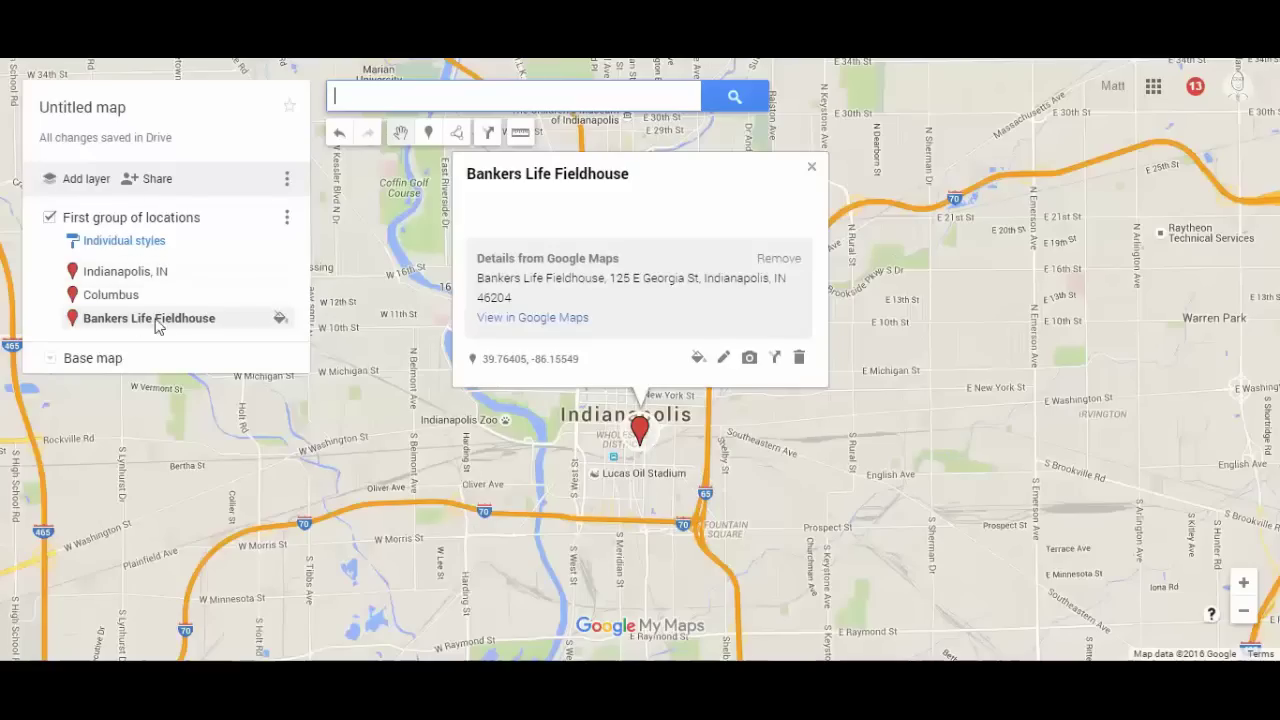
- Add a second layer and name it 'Second group of locations'
{"action": "left_click", "coordinate": [84, 186]}
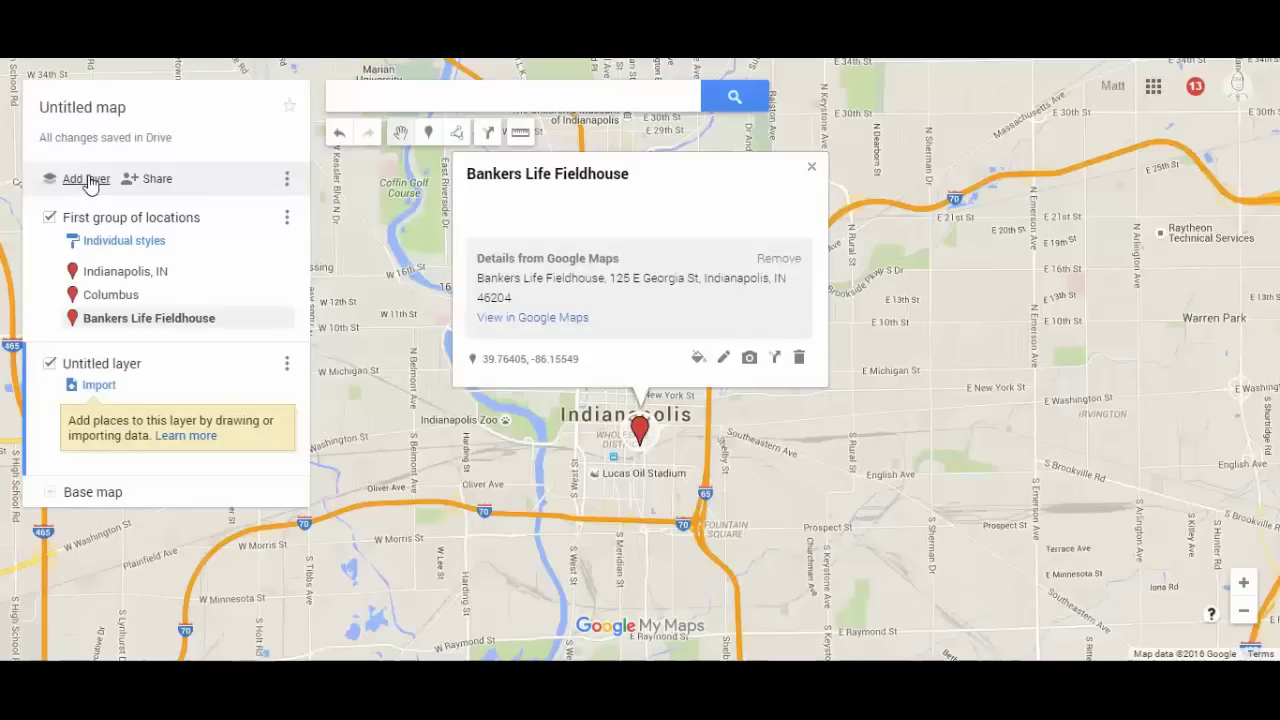
{"action": "left_click", "coordinate": [123, 365]}
{"action": "type", "text": "Second gruo"}
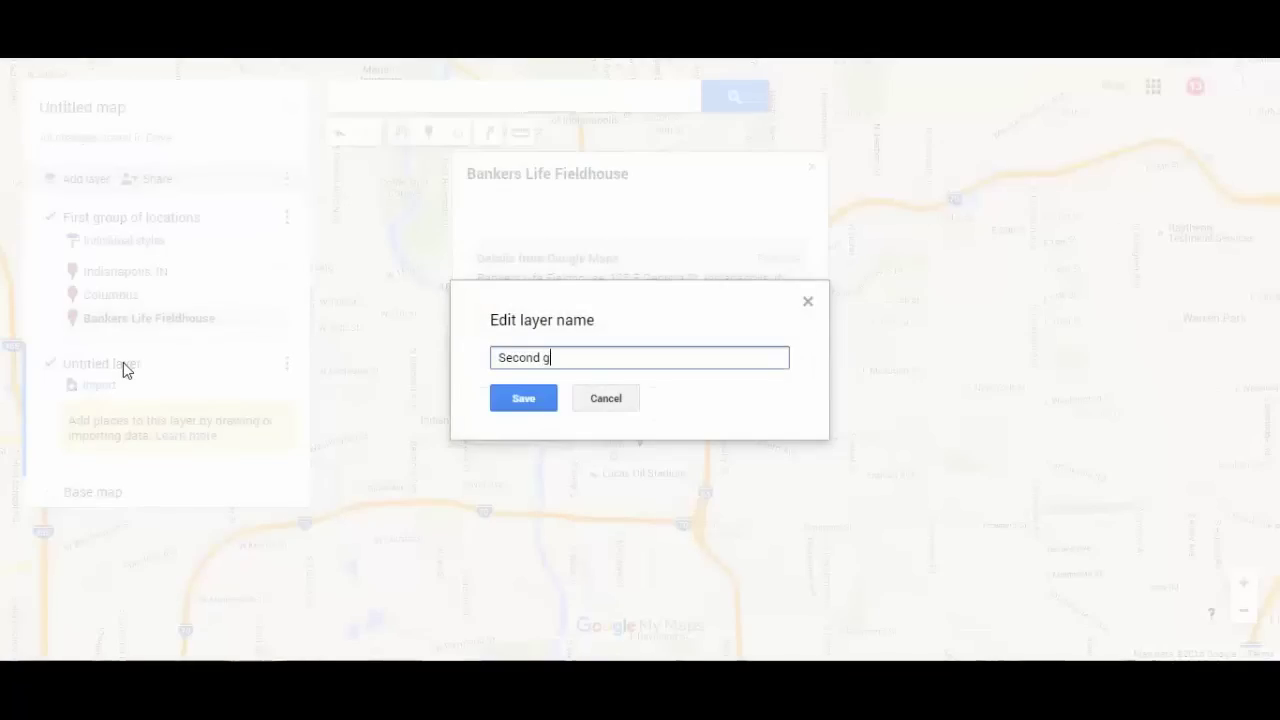
{"action": "type", "text": "of locations"}
{"action": "left_click", "coordinate": [521, 400]}
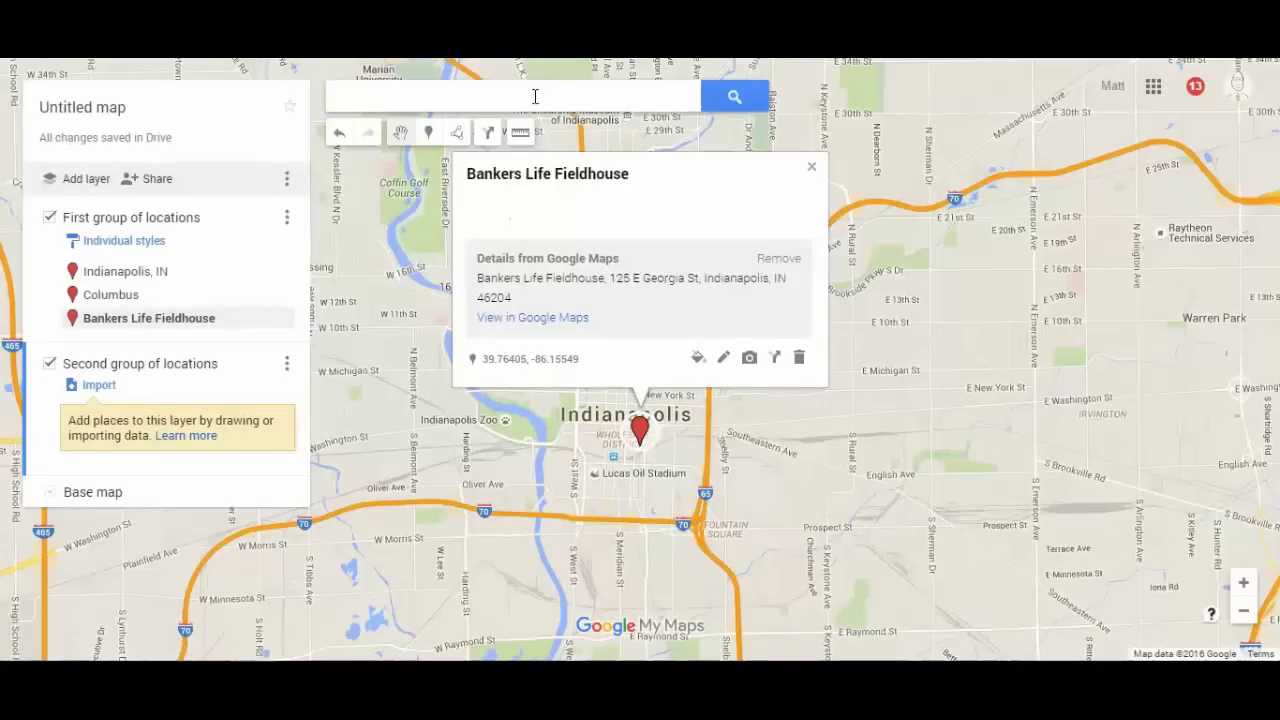
{"action": "left_click", "coordinate": [537, 100]}
- Search 'fort wayne' and add Fort Wayne to the Second group of locations layer
{"action": "type", "text": "fort wayne"}
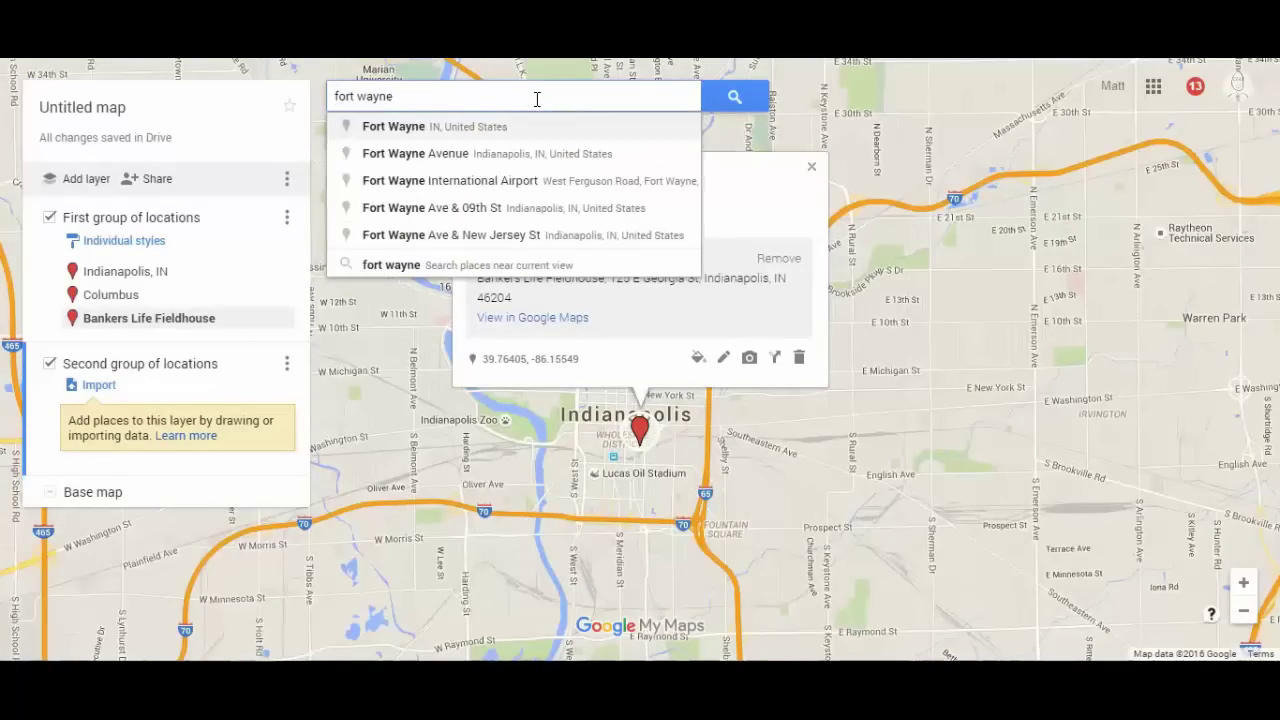
{"action": "key", "text": "Return"}
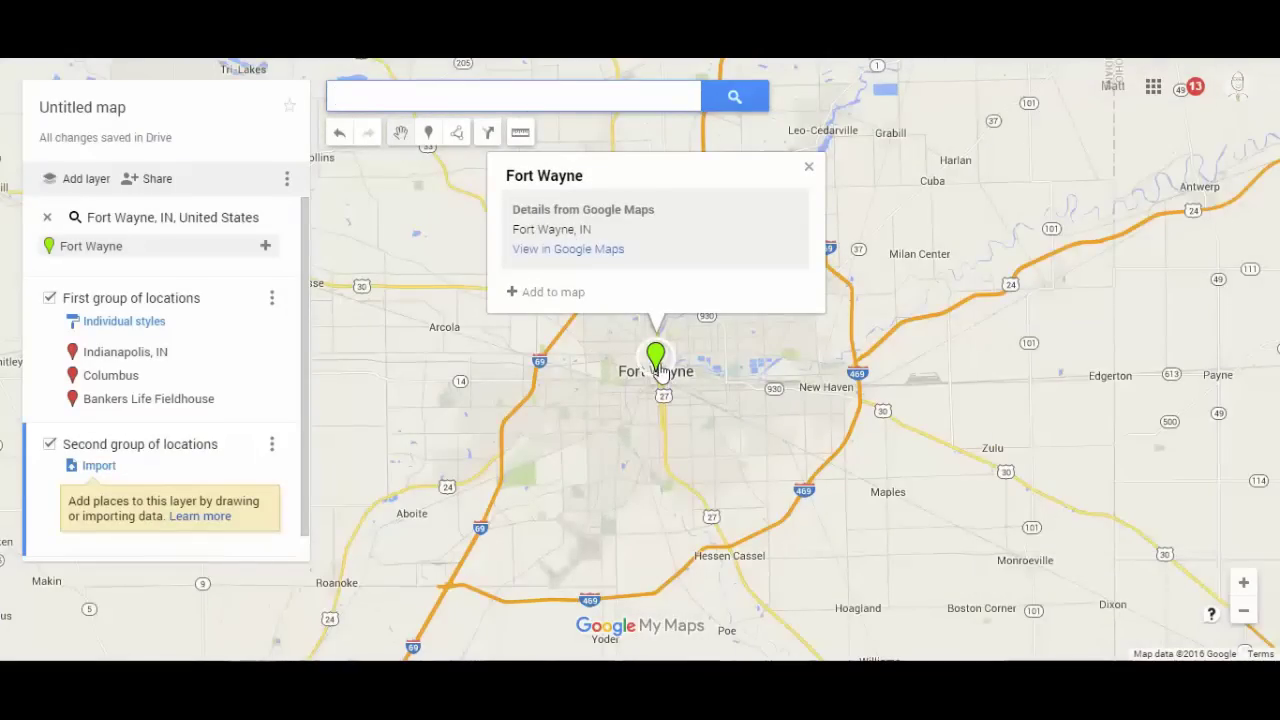
{"action": "left_click", "coordinate": [553, 291]}
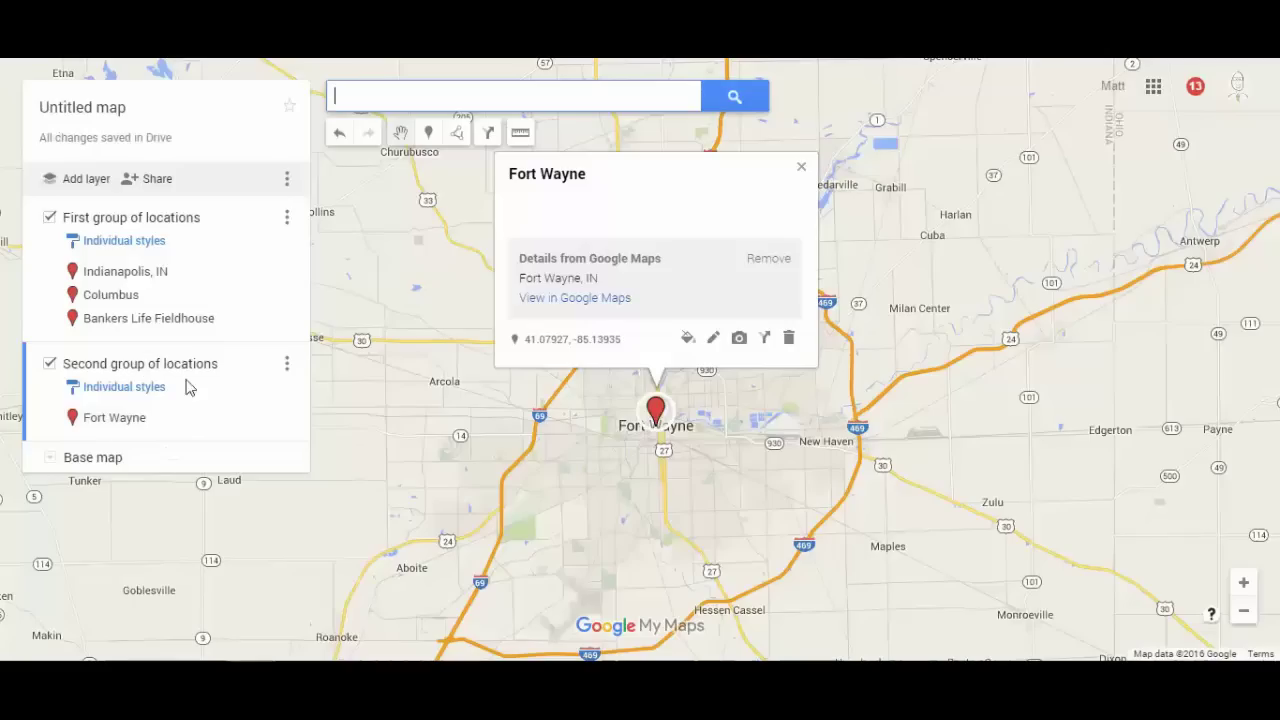
{"action": "left_click", "coordinate": [138, 422]}
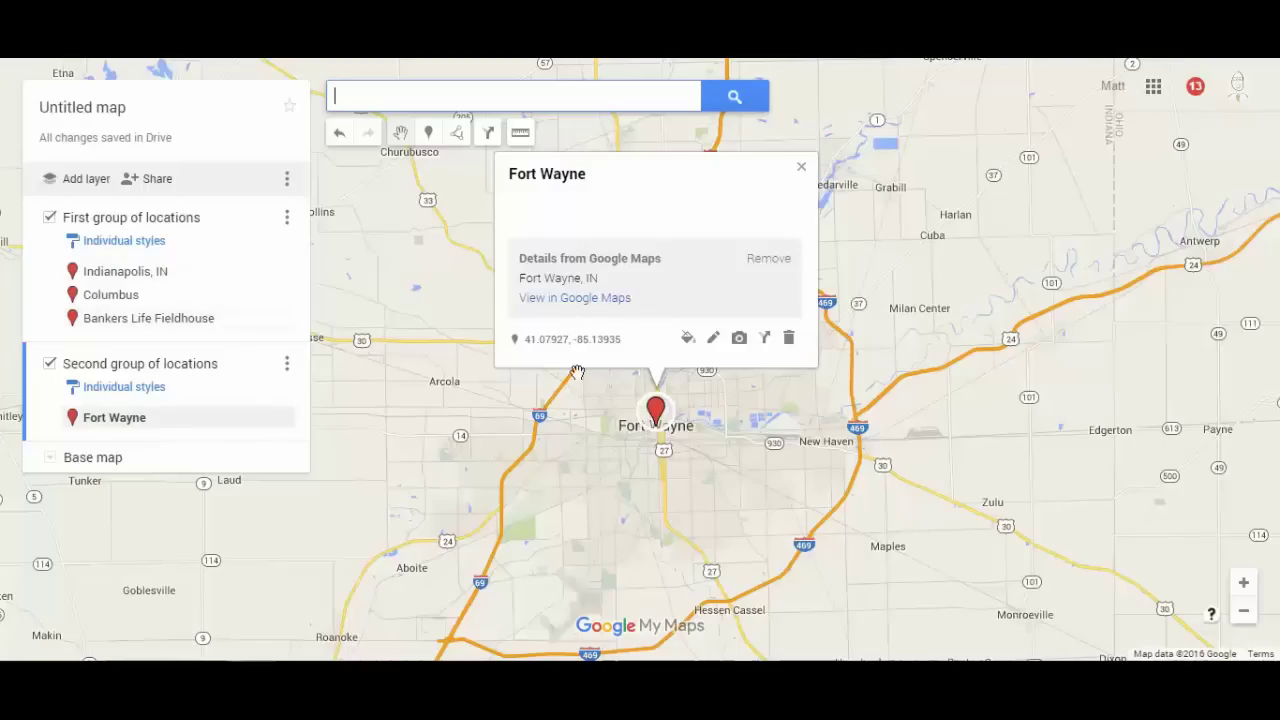
- Retitle the place 'Fort Wayne, IN' and add a description about a recent workshop
{"action": "left_click", "coordinate": [716, 339]}
{"action": "left_click", "coordinate": [596, 228]}
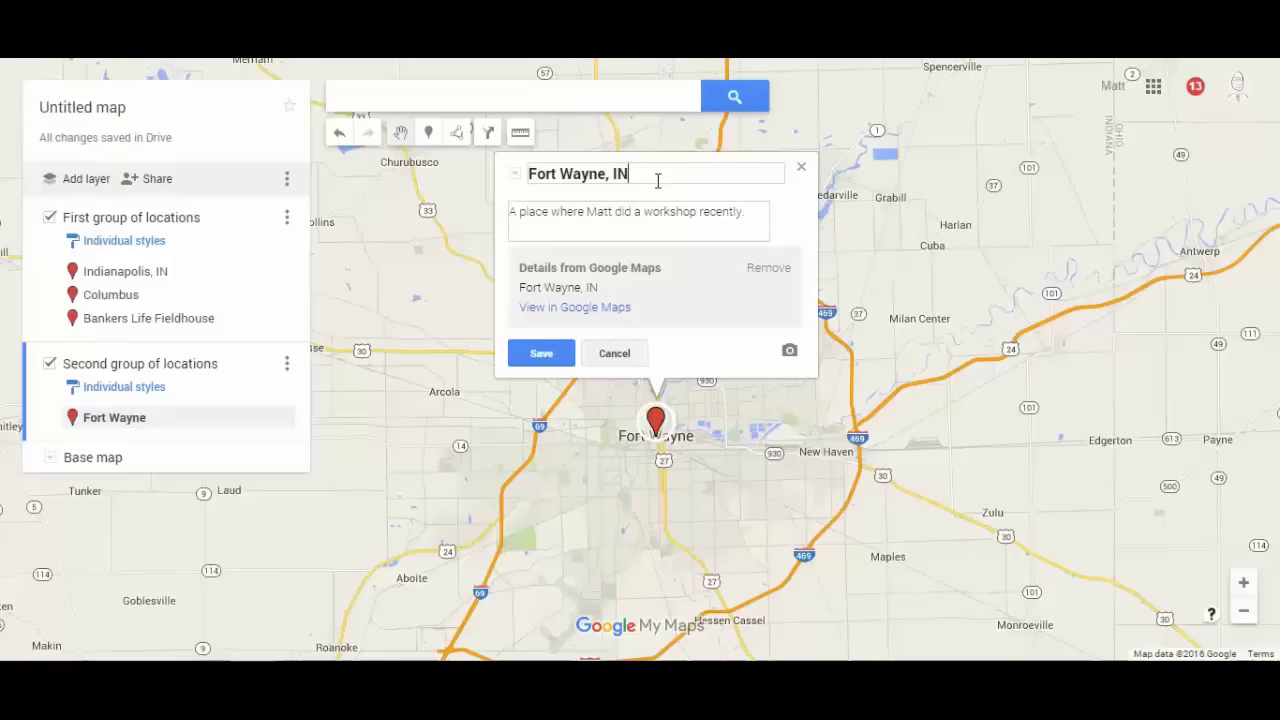
{"action": "left_click", "coordinate": [541, 353]}
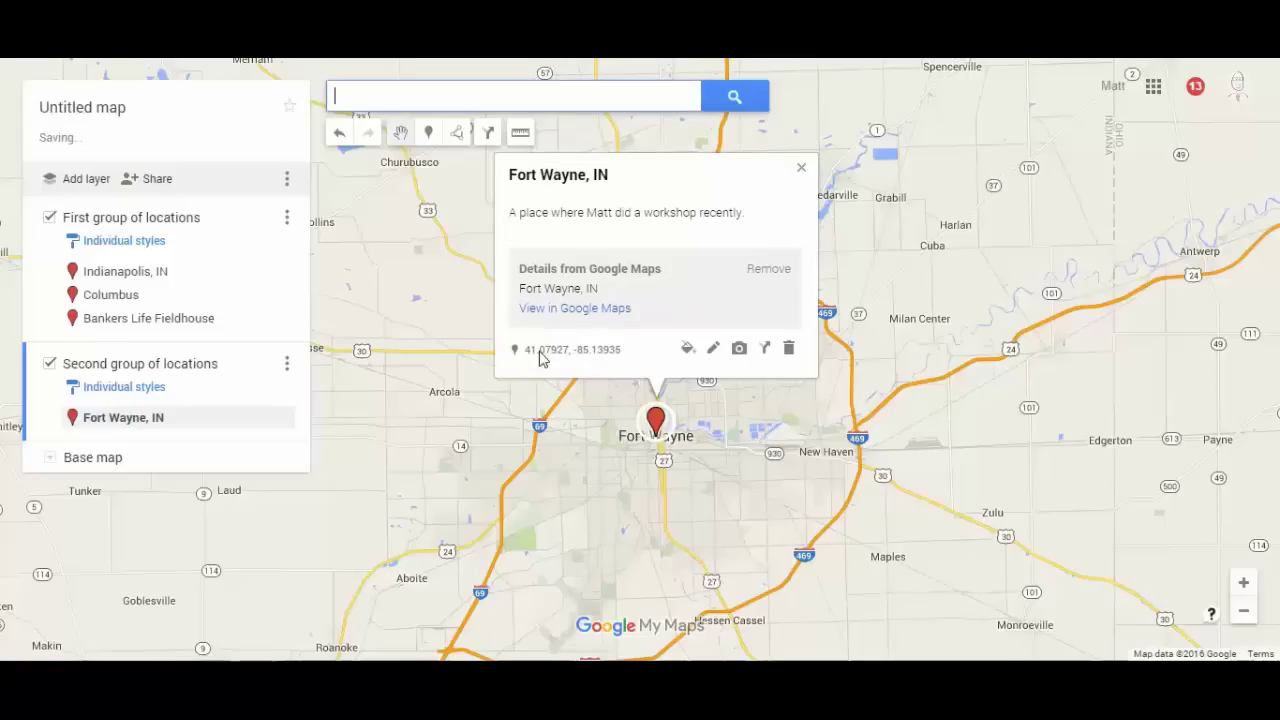
- Attach a courthouse photo found by image-searching 'fort wayne, indiana' and save
{"action": "left_click", "coordinate": [713, 350]}
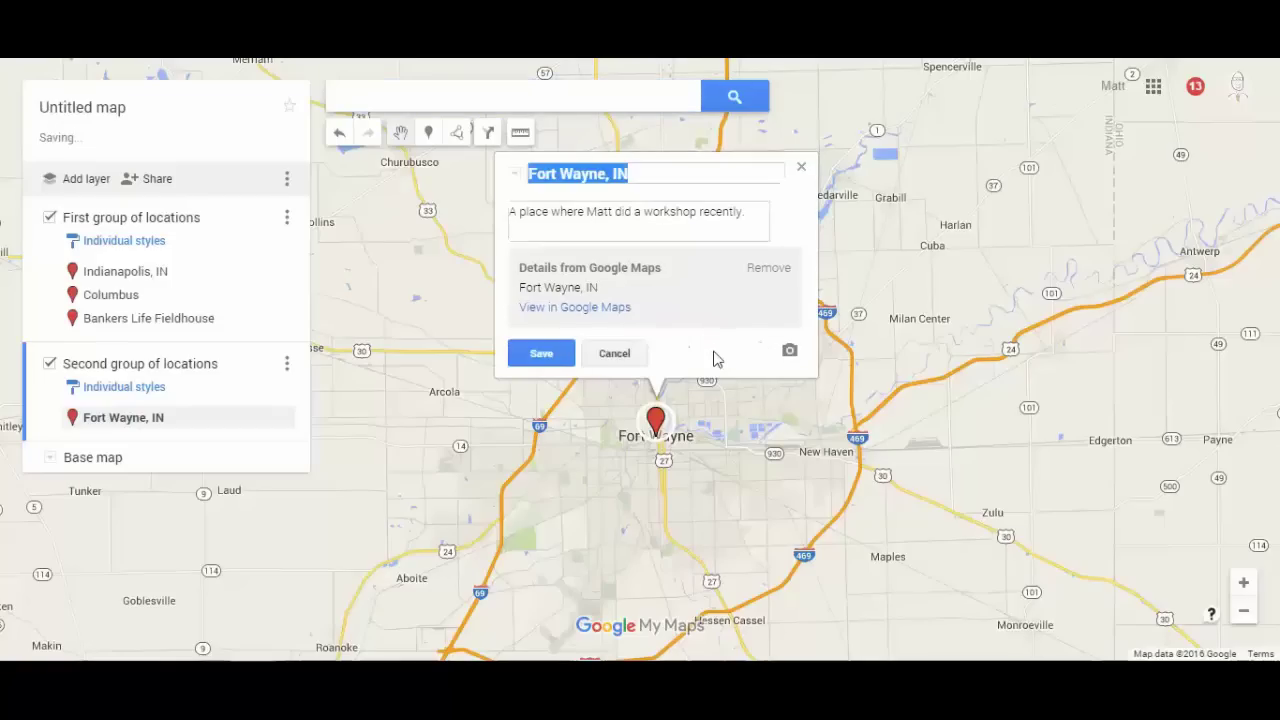
{"action": "left_click", "coordinate": [789, 350]}
{"action": "double_click", "coordinate": [480, 236]}
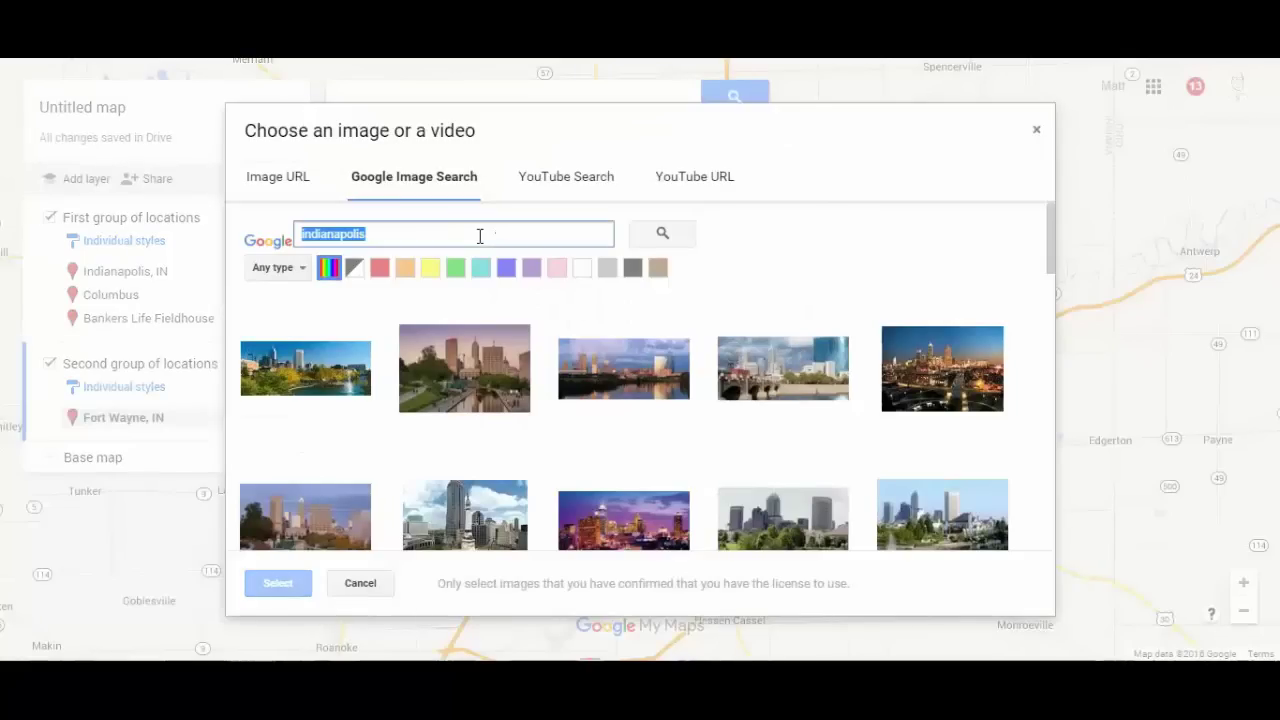
{"action": "type", "text": "fort wayne, indiana"}
{"action": "key", "text": "Return"}
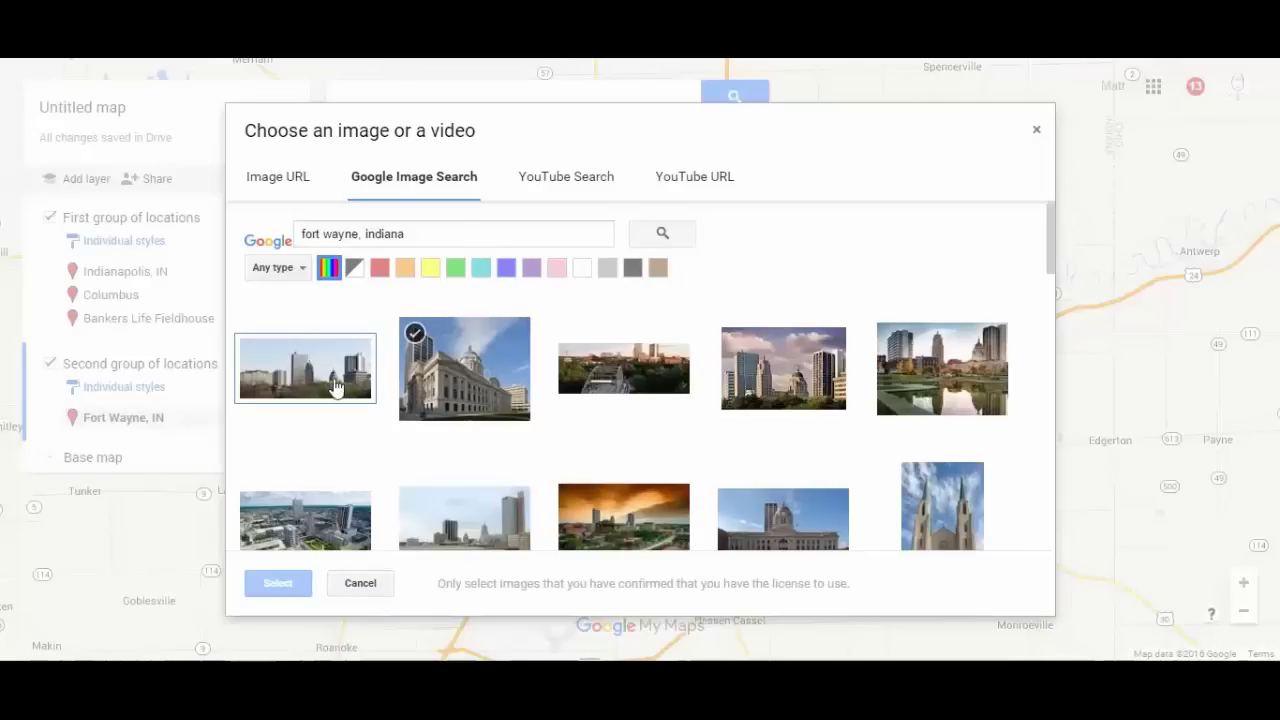
{"action": "left_click", "coordinate": [486, 391]}
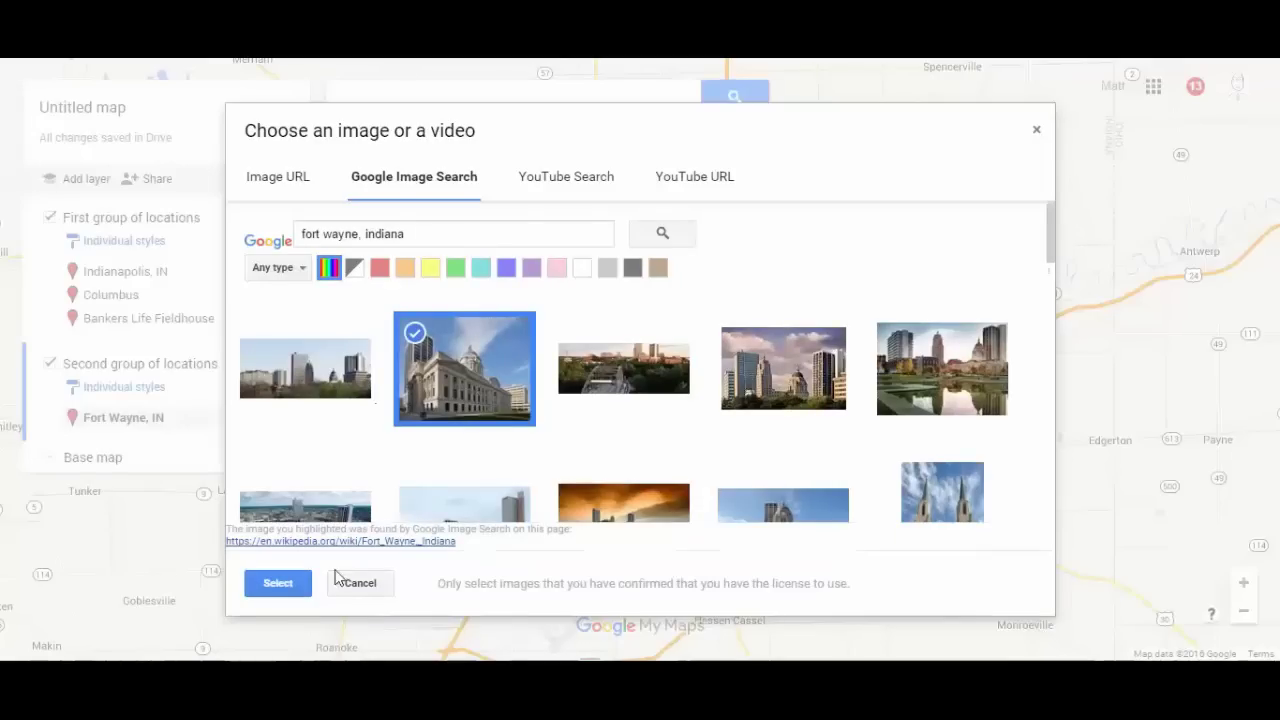
{"action": "left_click", "coordinate": [278, 583]}
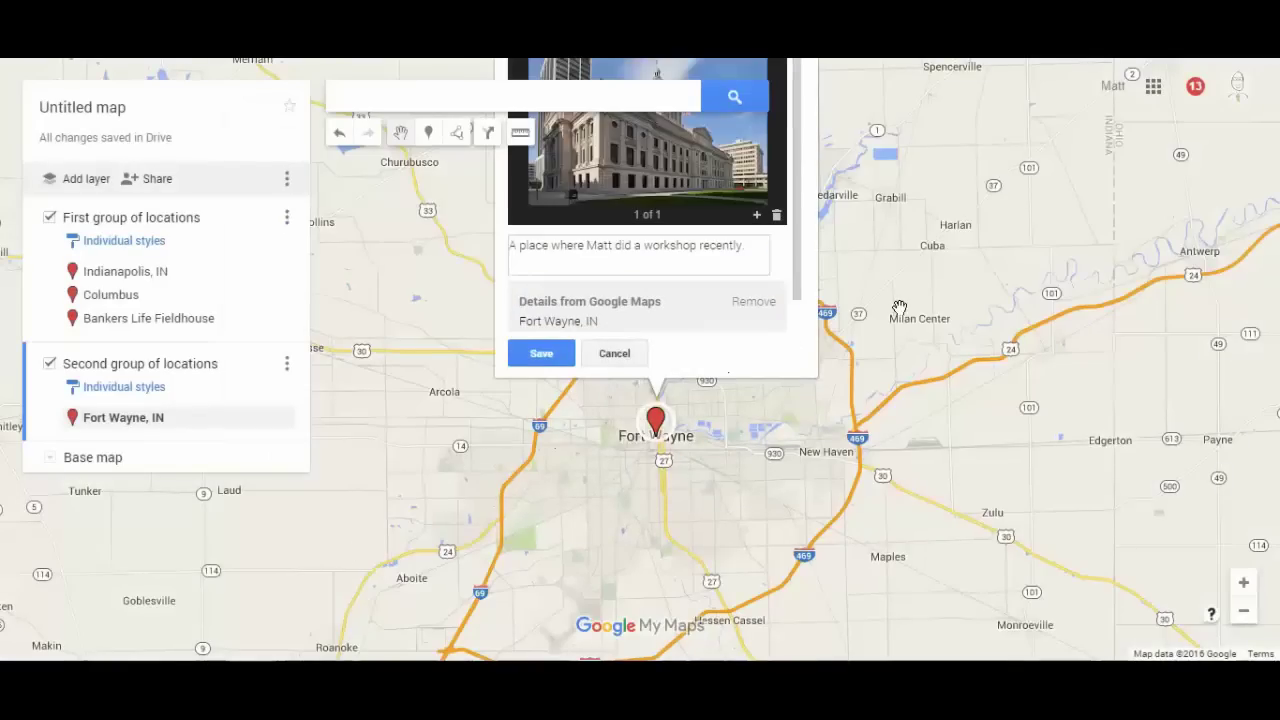
{"action": "scroll", "coordinate": [776, 347], "scroll_direction": "up", "scroll_amount": 2}
{"action": "scroll", "coordinate": [660, 340], "scroll_direction": "down", "scroll_amount": 2}
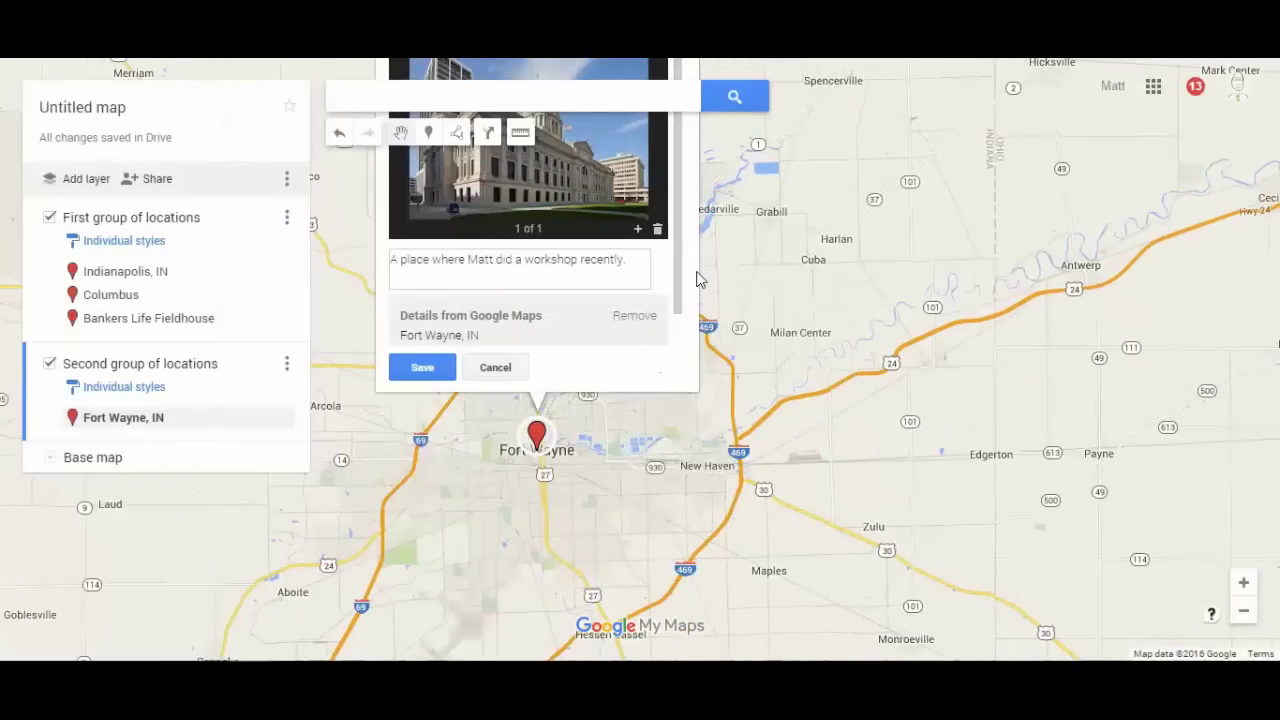
{"action": "scroll", "coordinate": [705, 323], "scroll_direction": "down", "scroll_amount": 2}
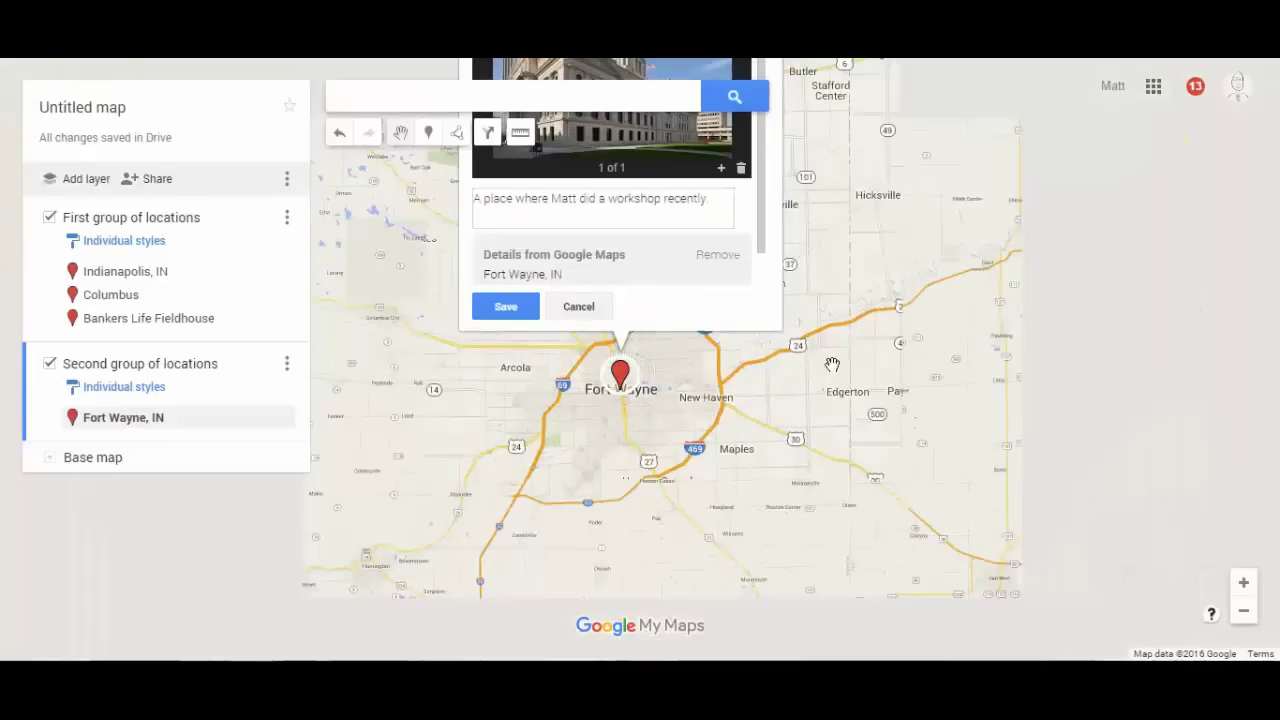
{"action": "left_click_drag", "start_coordinate": [915, 370], "coordinate": [898, 596]}
{"action": "left_click", "coordinate": [487, 533]}
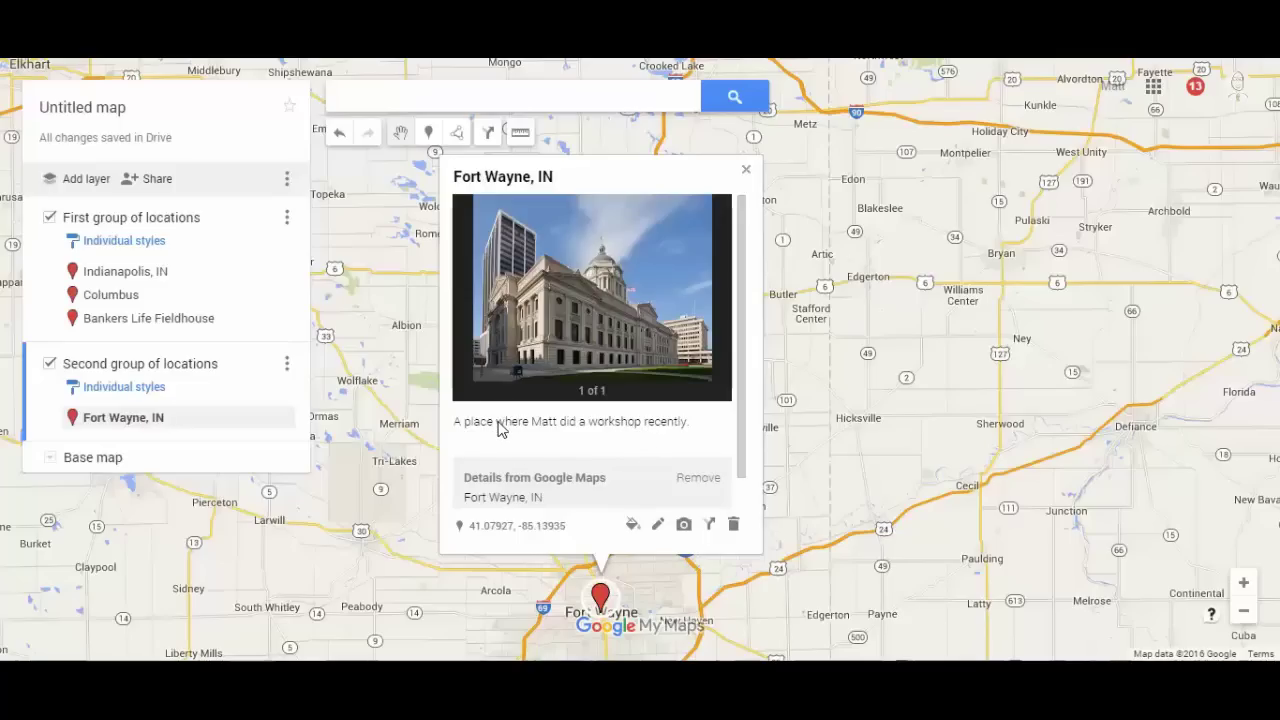
- Revise the Fort Wayne description text and save the place
{"action": "left_click", "coordinate": [657, 524]}
{"action": "left_click", "coordinate": [489, 420]}
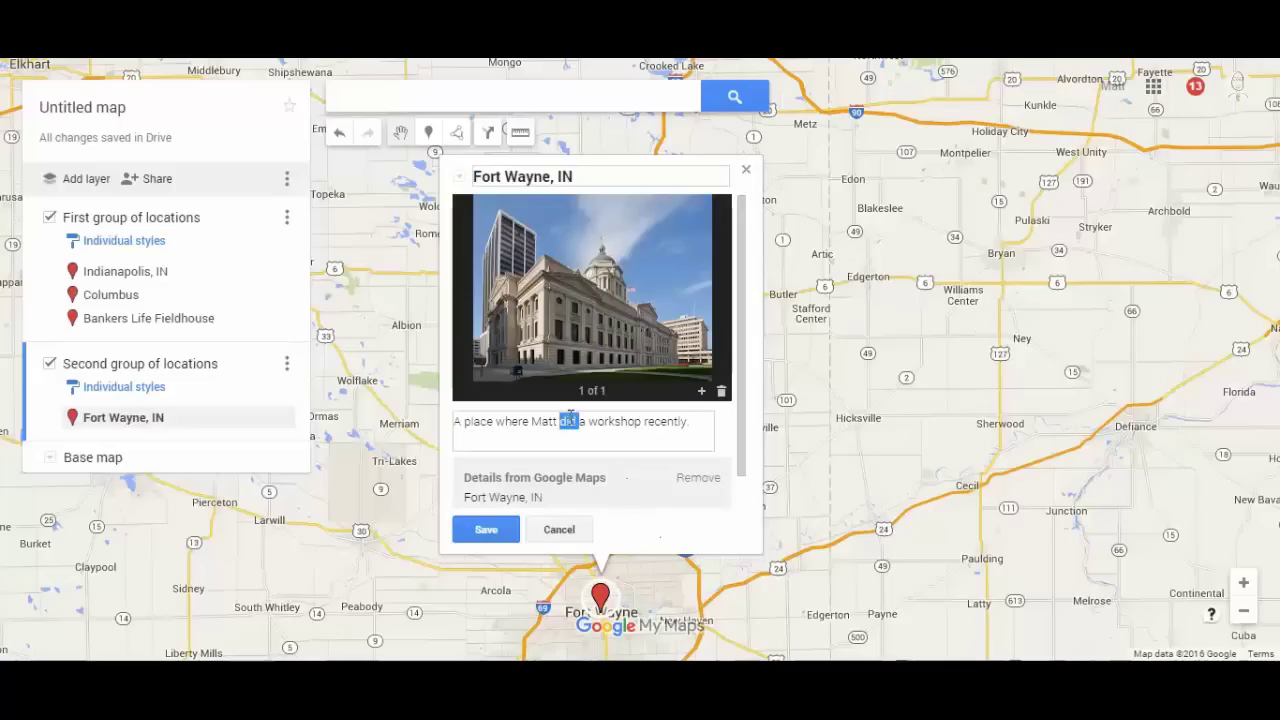
{"action": "triple_click", "coordinate": [570, 420]}
{"action": "left_click", "coordinate": [488, 530]}
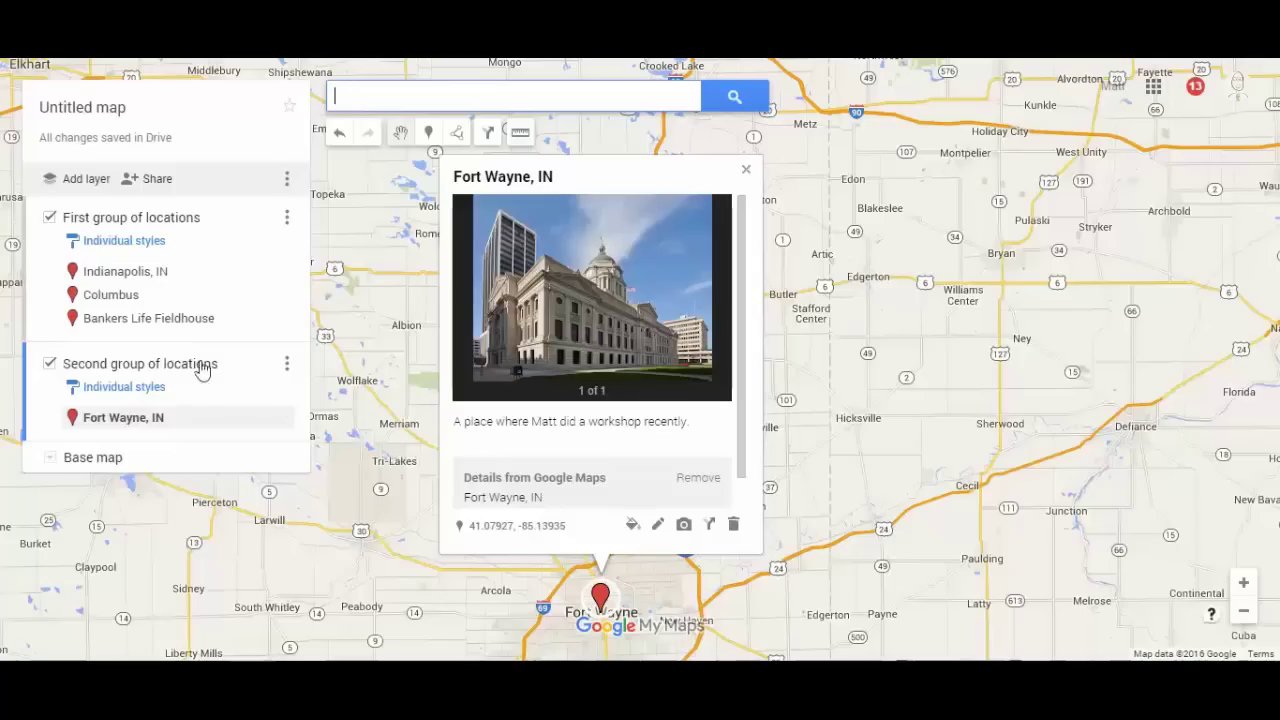
- Add a third layer and name it 'Layer with data'
{"action": "left_click", "coordinate": [86, 182]}
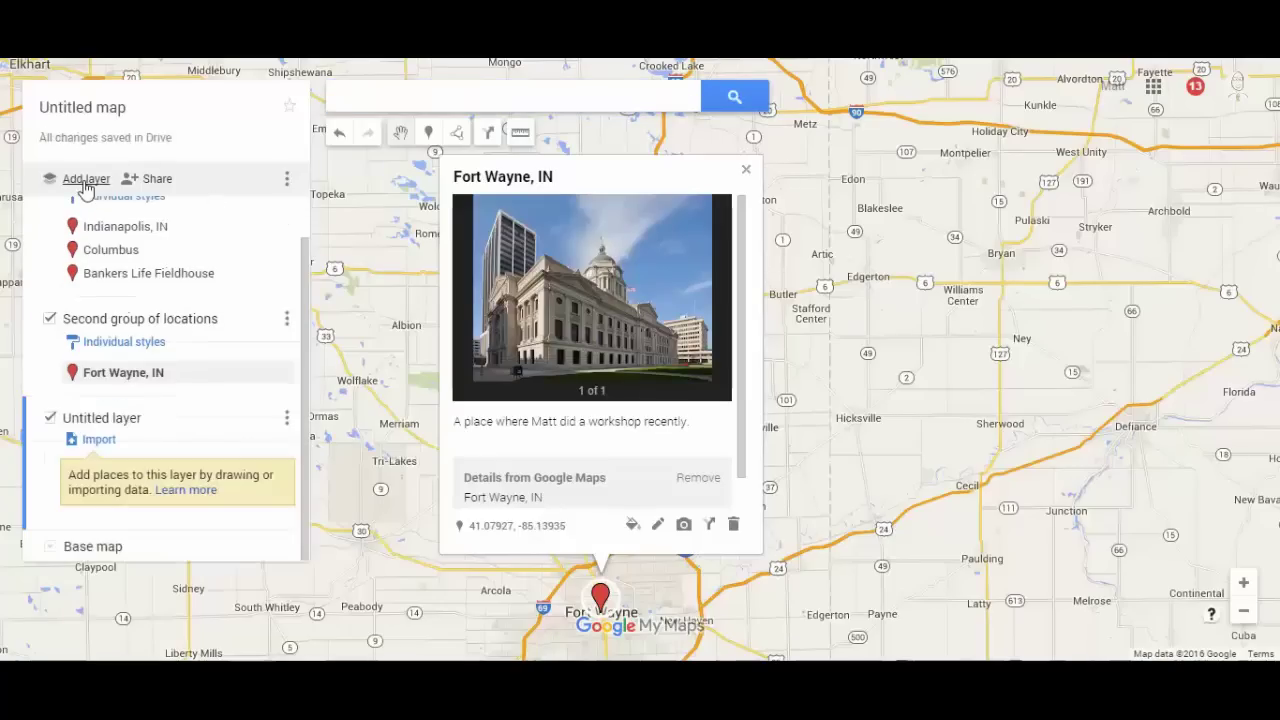
{"action": "left_click", "coordinate": [106, 420]}
{"action": "type", "text": "Layer with data"}
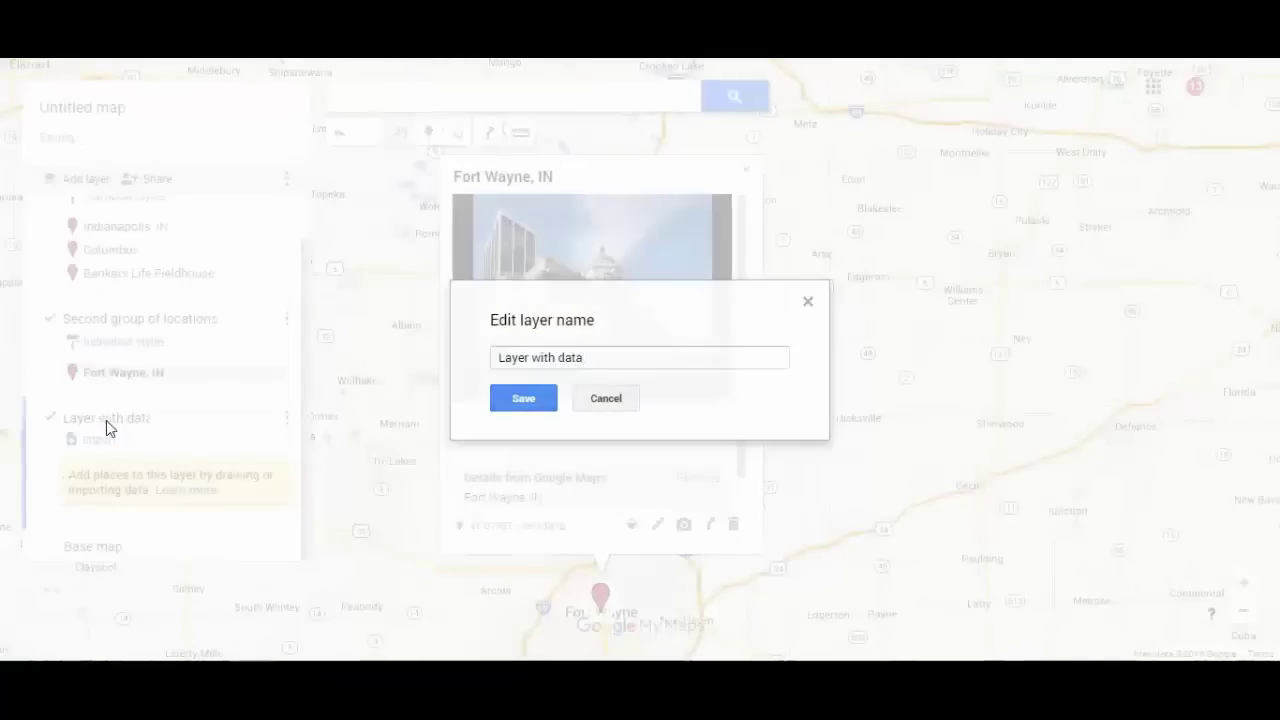
{"action": "key", "text": "Return"}
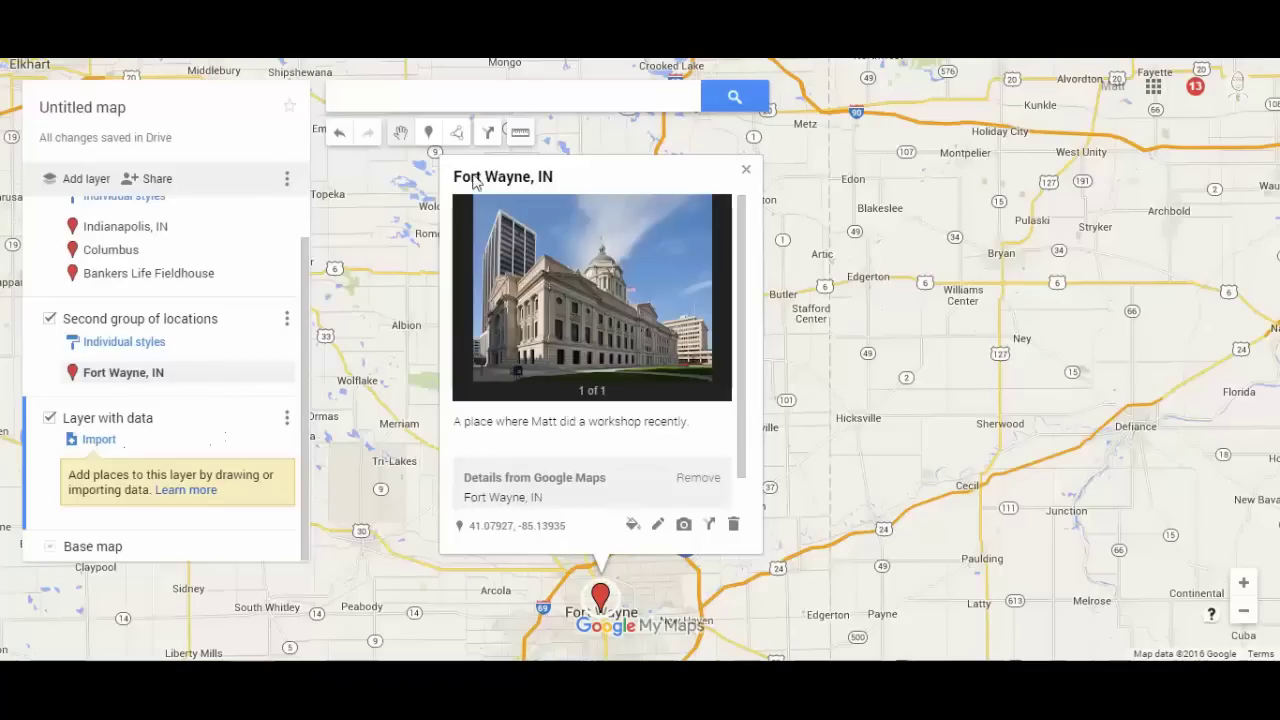
{"action": "left_click", "coordinate": [498, 94]}
- Add Atlanta to Layer with data with the description '1'
{"action": "type", "text": "atlanta"}
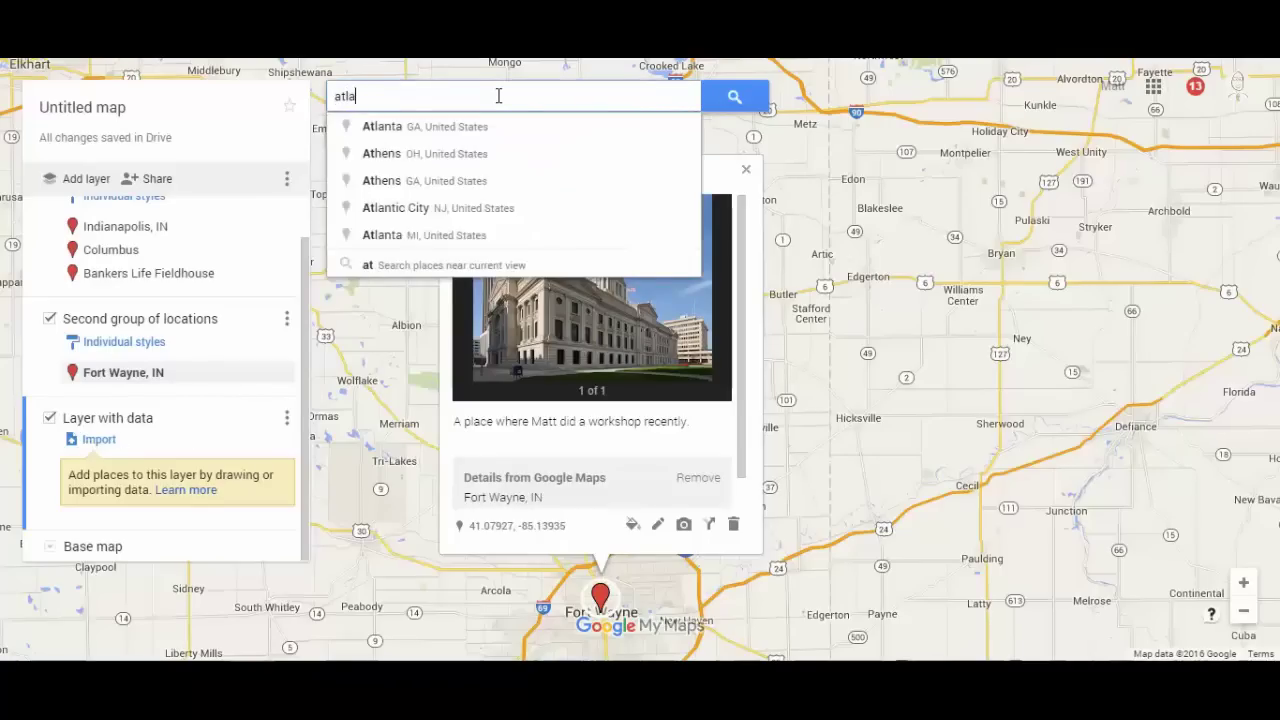
{"action": "left_click", "coordinate": [467, 128]}
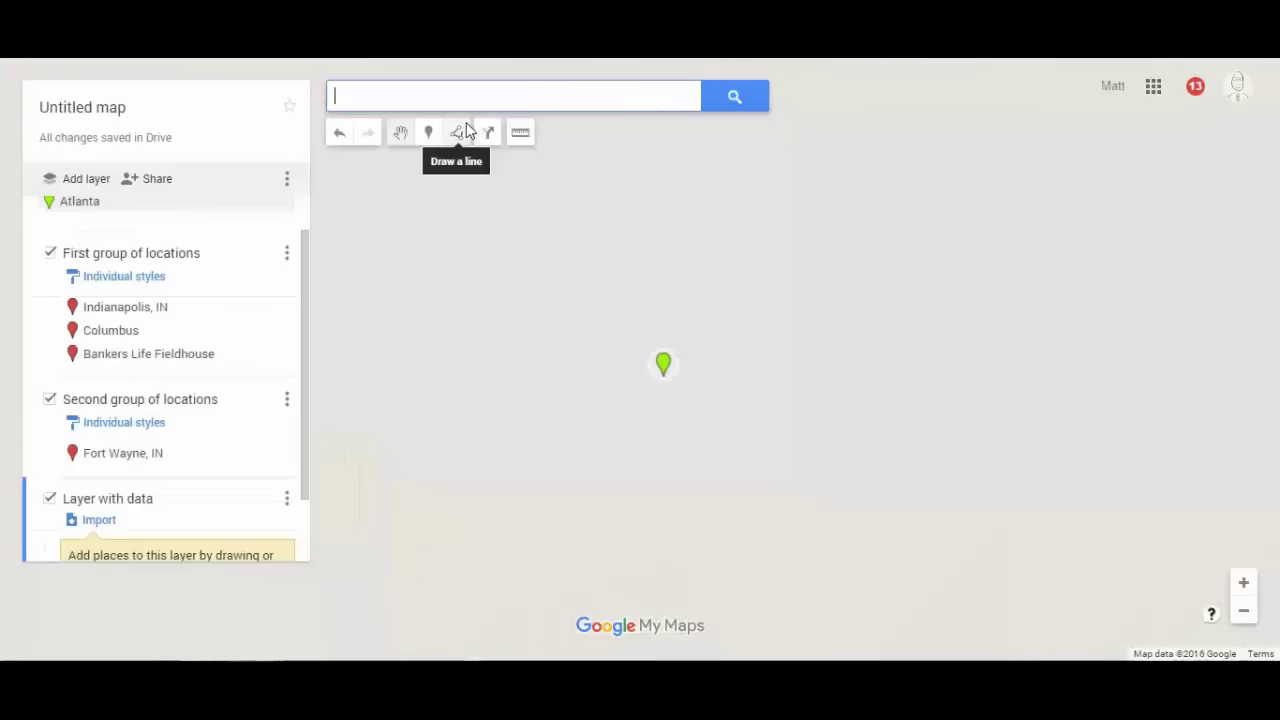
{"action": "left_click", "coordinate": [582, 311]}
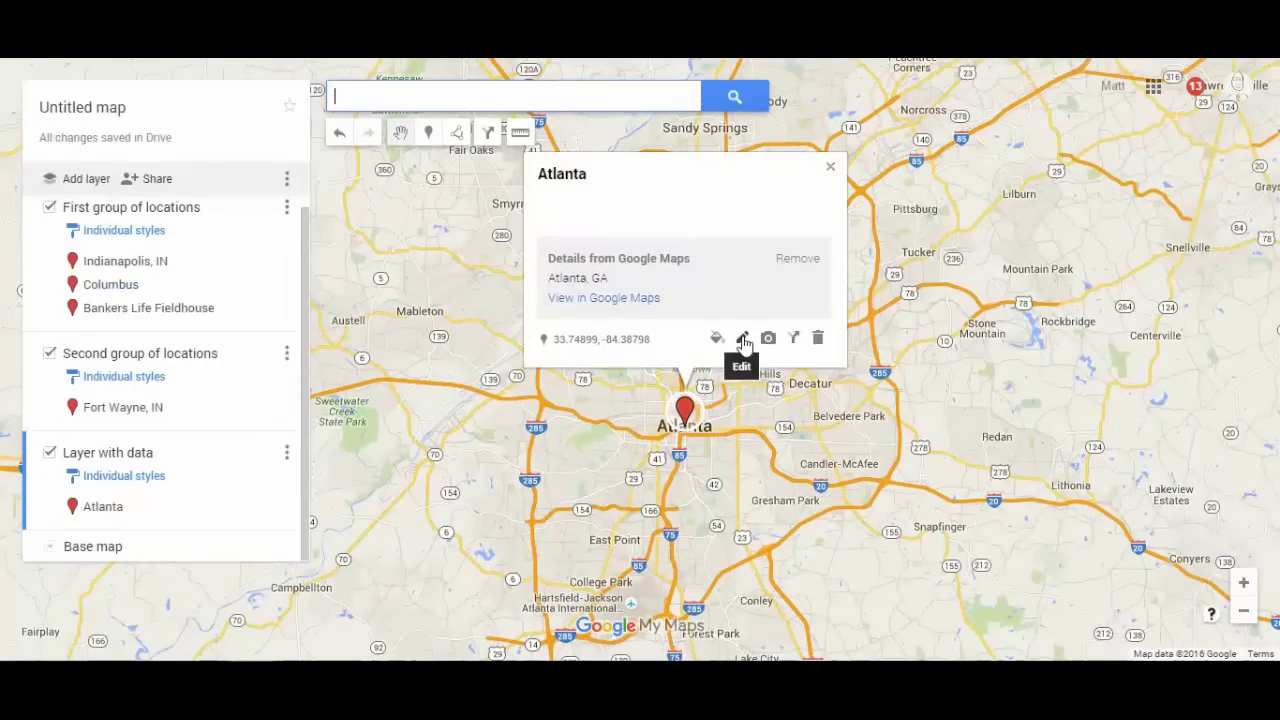
{"action": "left_click", "coordinate": [742, 338]}
{"action": "left_click", "coordinate": [611, 214]}
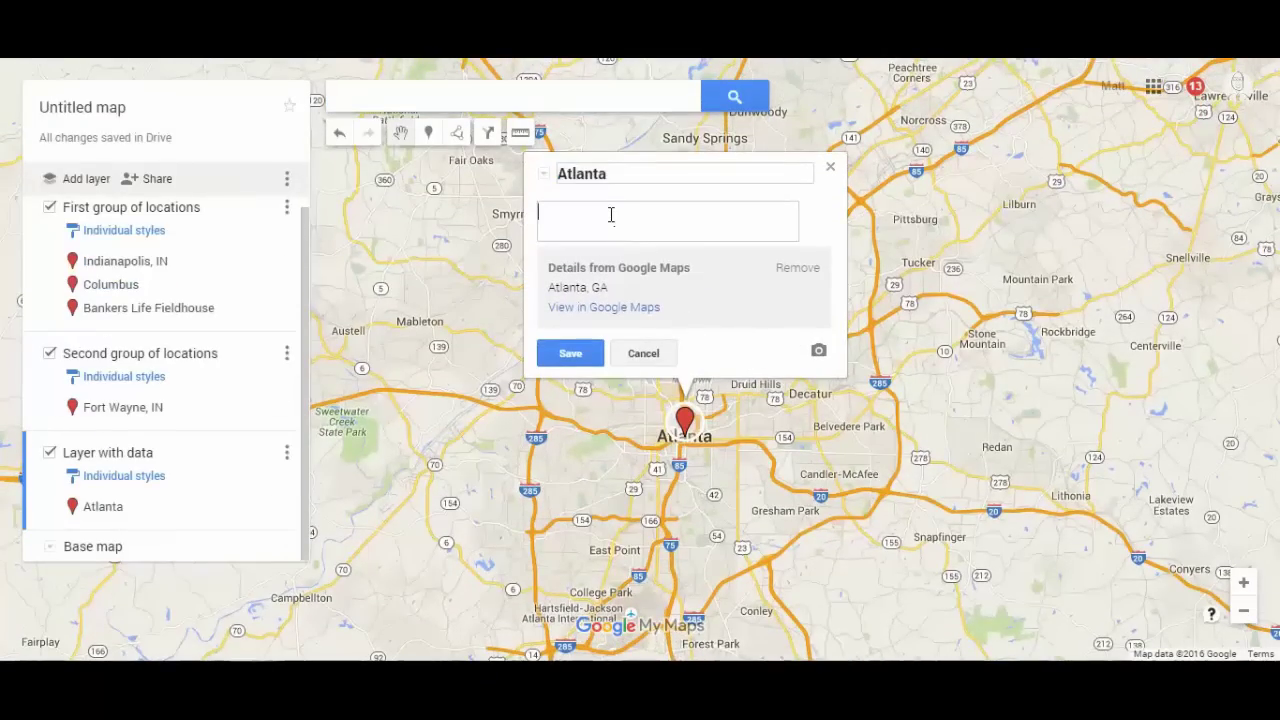
{"action": "type", "text": "1"}
{"action": "left_click", "coordinate": [570, 353]}
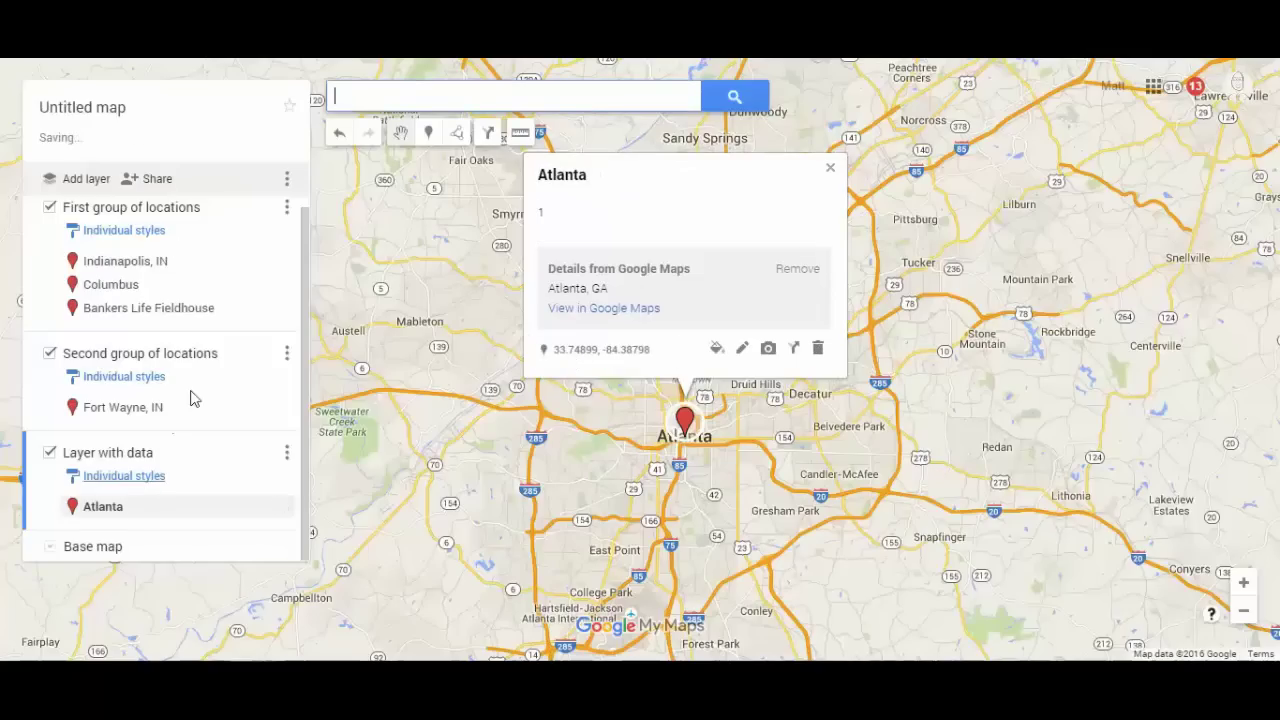
- Add San Diego to Layer with data with the description '2'
{"action": "type", "text": "san diego"}
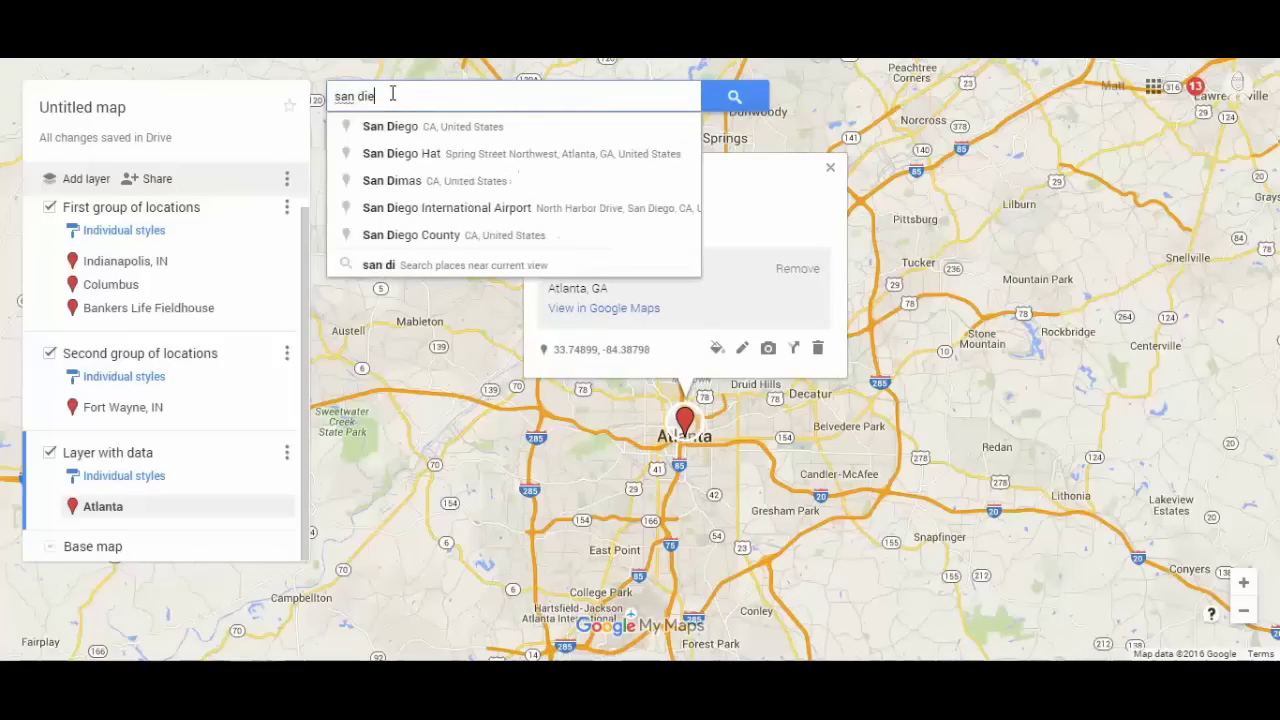
{"action": "left_click", "coordinate": [385, 127]}
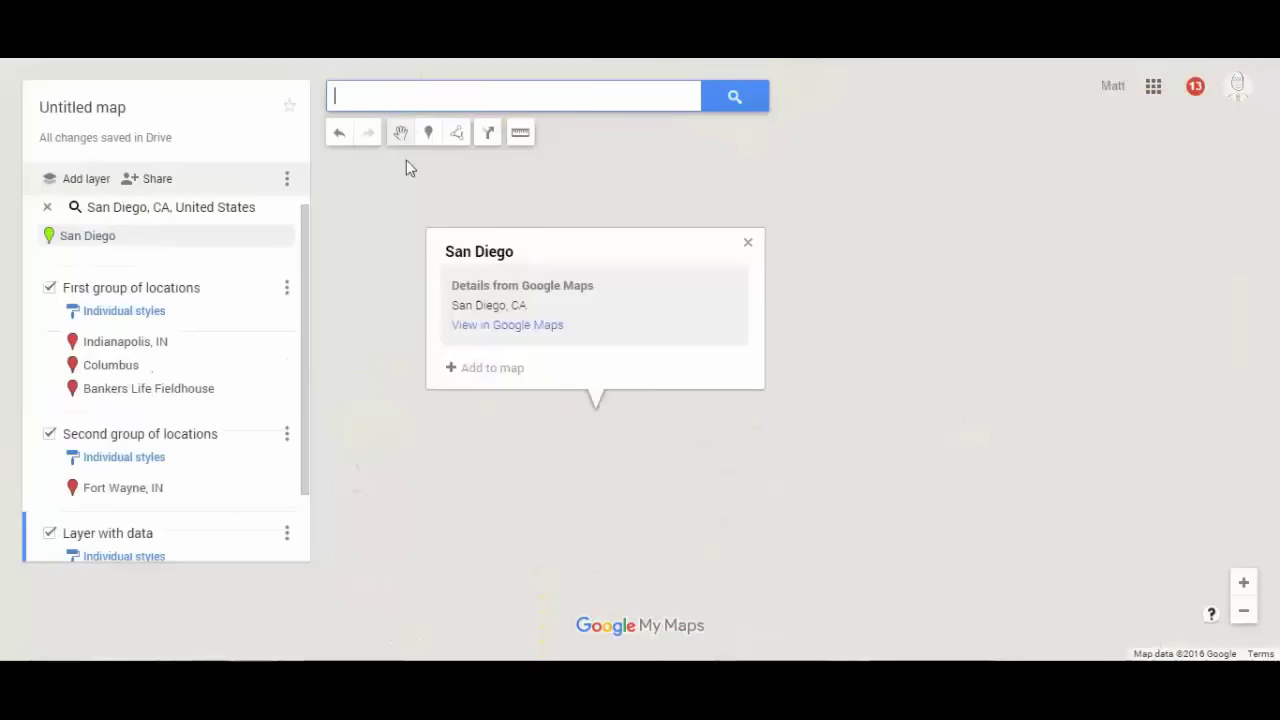
{"action": "left_click", "coordinate": [500, 379]}
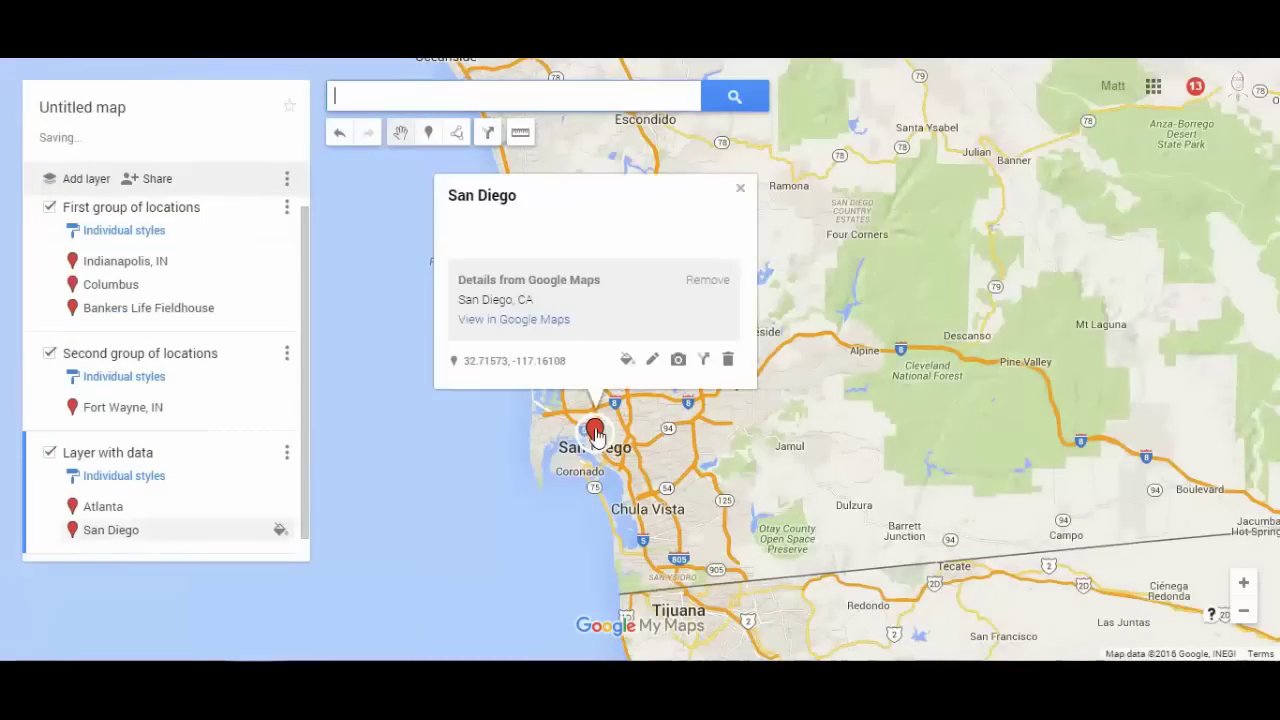
{"action": "left_click", "coordinate": [652, 359]}
{"action": "left_click", "coordinate": [520, 222]}
{"action": "type", "text": "2"}
{"action": "left_click", "coordinate": [482, 364]}
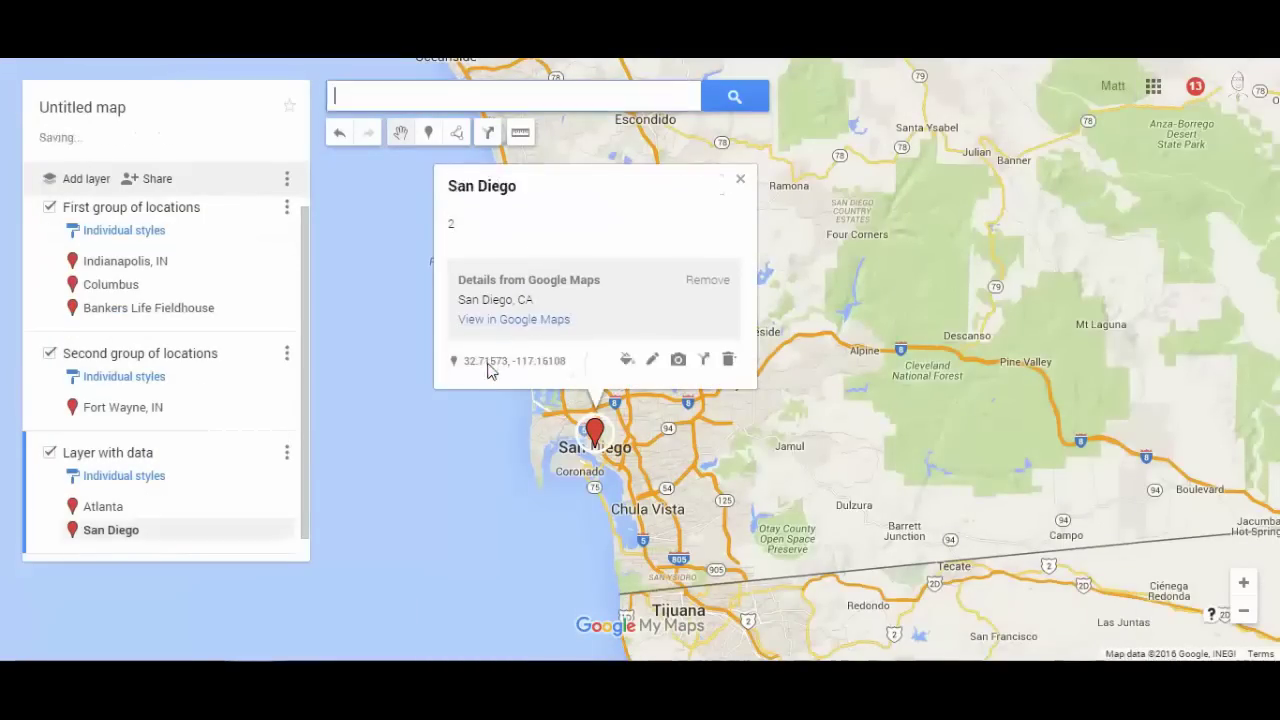
{"action": "left_click", "coordinate": [478, 99]}
- Search for New York and add it to Layer with data
{"action": "type", "text": "new yor"}
{"action": "left_click", "coordinate": [457, 121]}
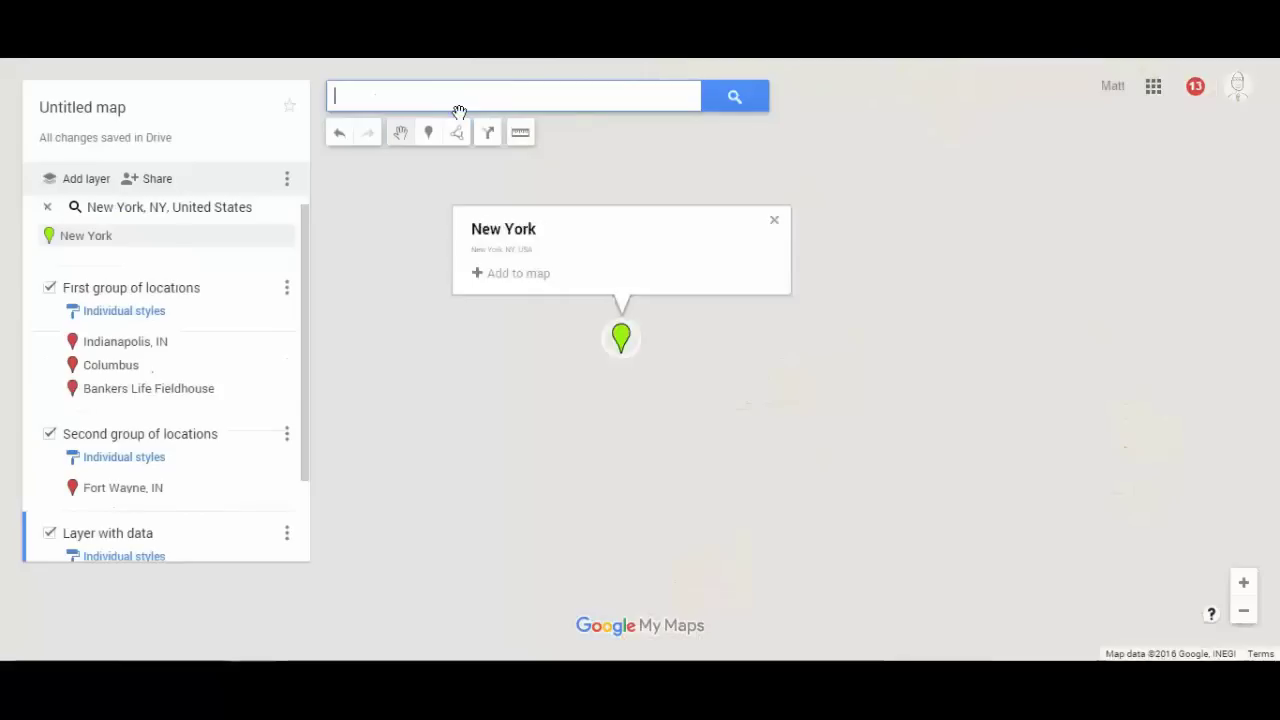
{"action": "left_click", "coordinate": [517, 296]}
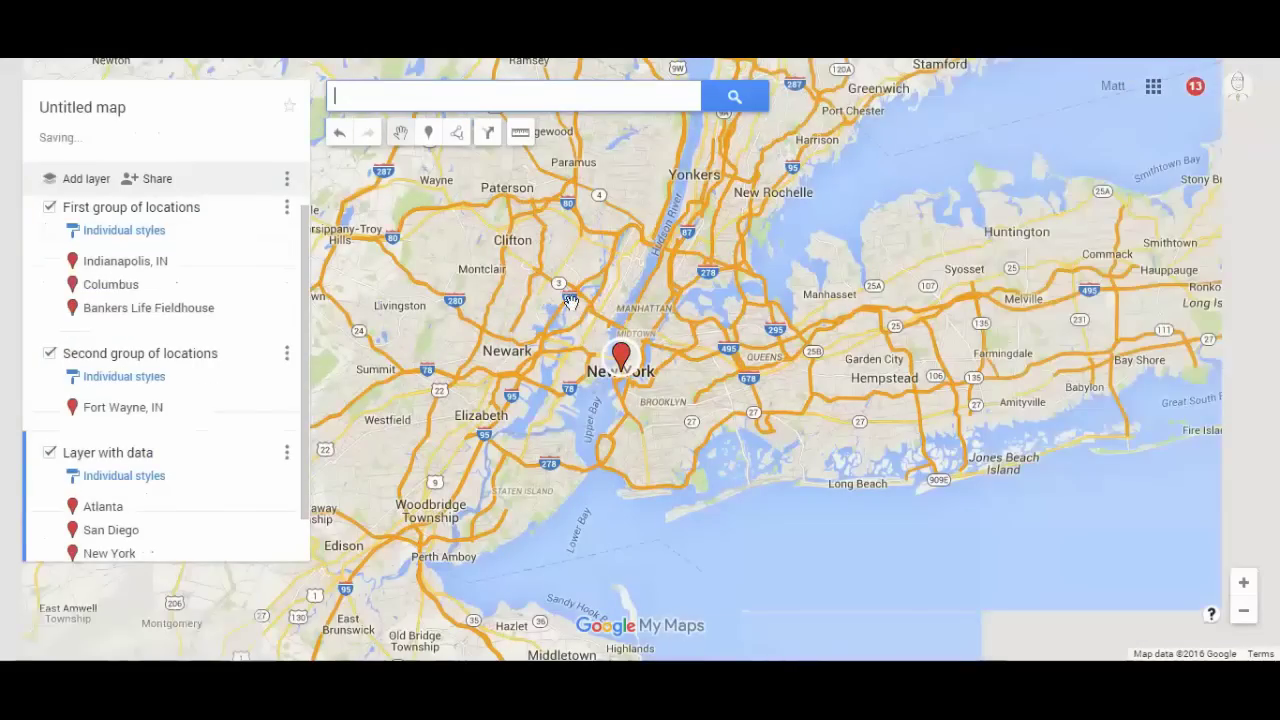
- Save New York with description 3 and bring up Layer with data's style options
{"action": "left_click", "coordinate": [275, 552]}
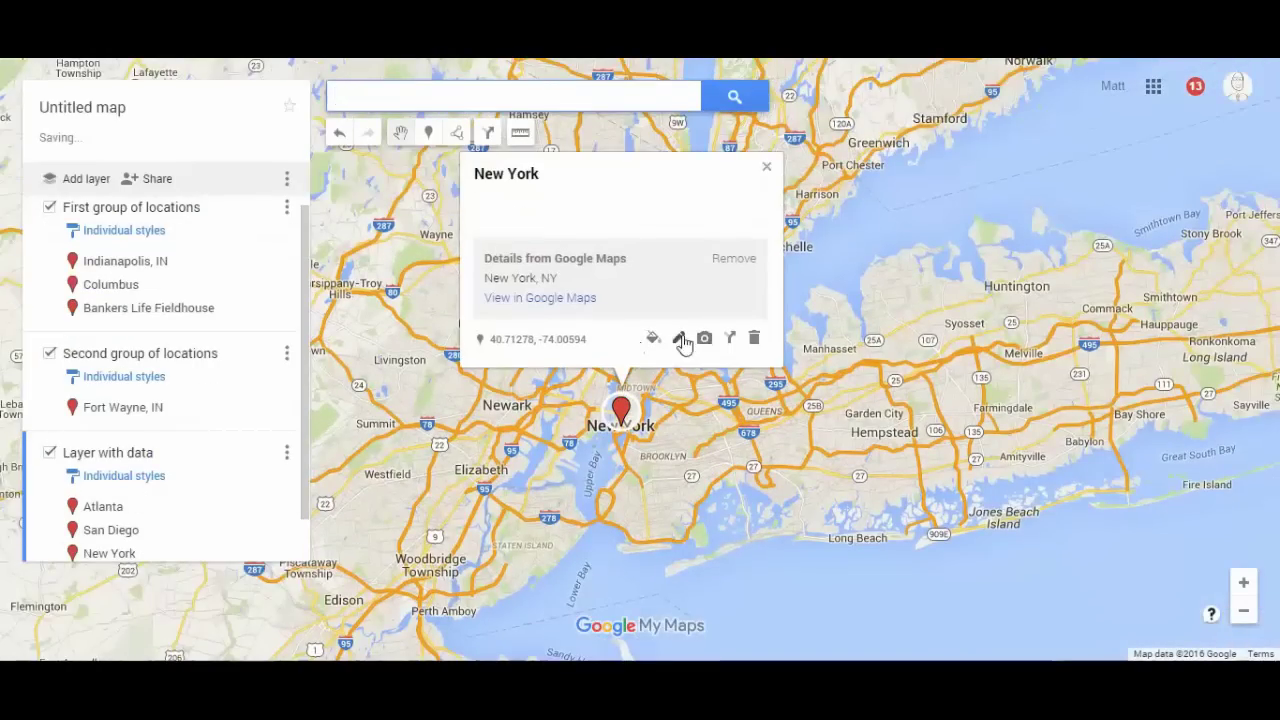
{"action": "left_click", "coordinate": [680, 339]}
{"action": "left_click", "coordinate": [527, 208]}
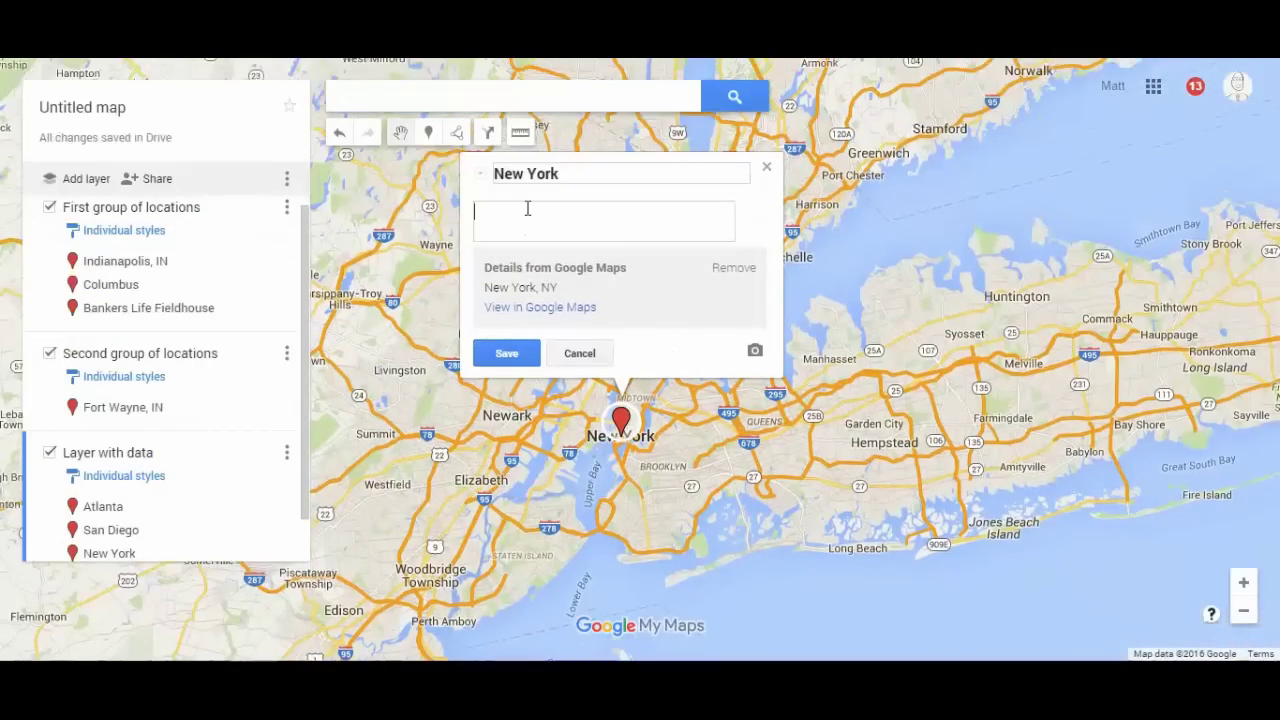
{"action": "left_click", "coordinate": [506, 354]}
{"action": "scroll", "coordinate": [223, 410], "scroll_direction": "down", "scroll_amount": 1}
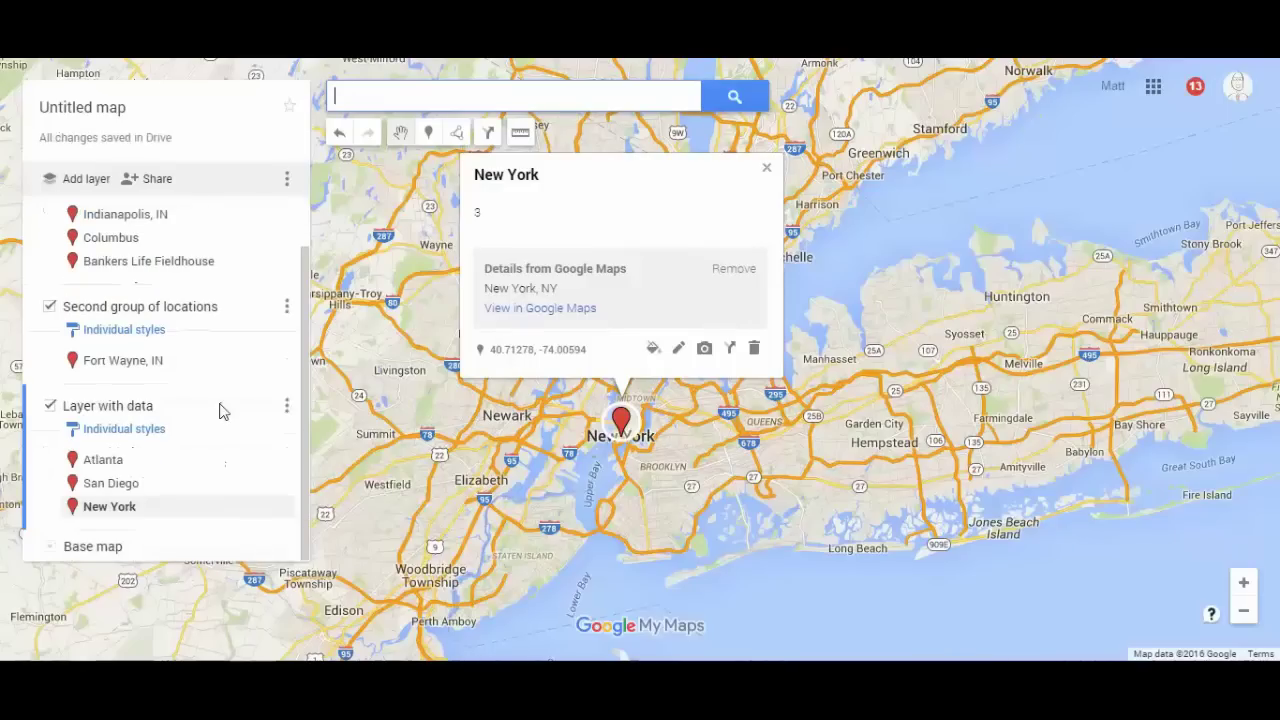
{"action": "left_click", "coordinate": [115, 430]}
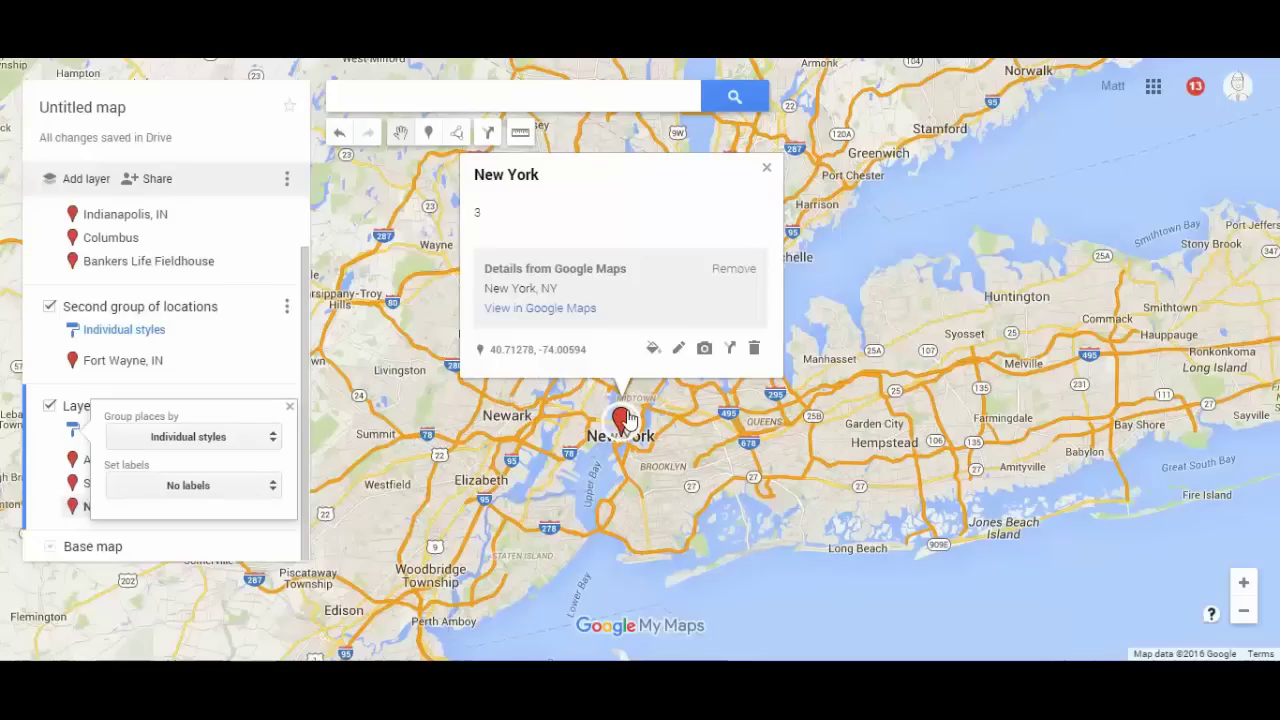
- Style Layer with data by the description column and zoom out to all three cities
{"action": "left_click", "coordinate": [197, 440]}
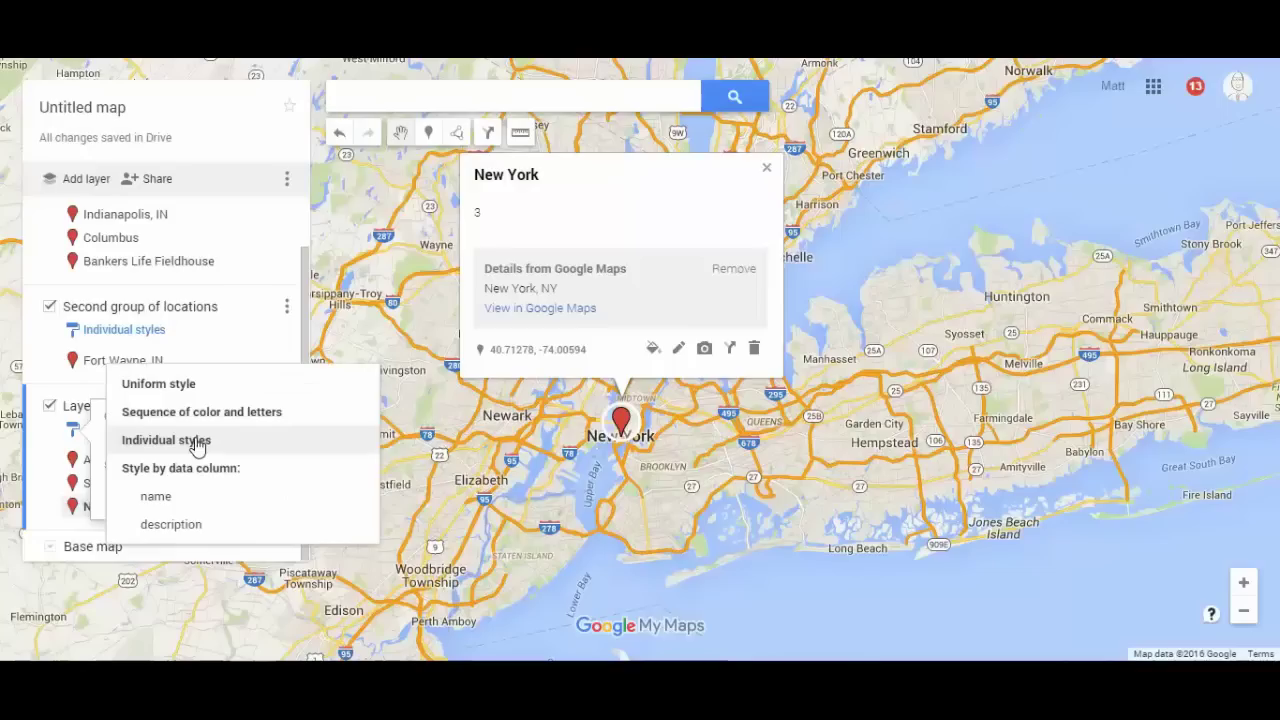
{"action": "left_click", "coordinate": [170, 525]}
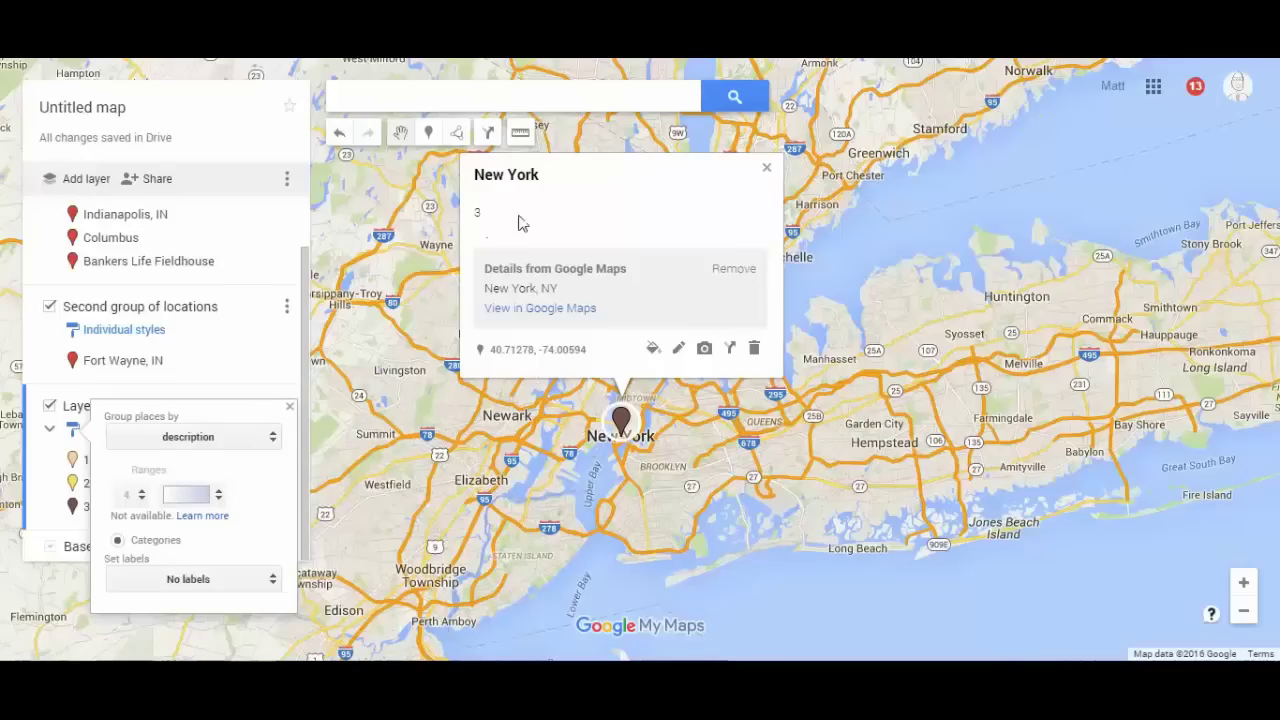
{"action": "left_click", "coordinate": [228, 363]}
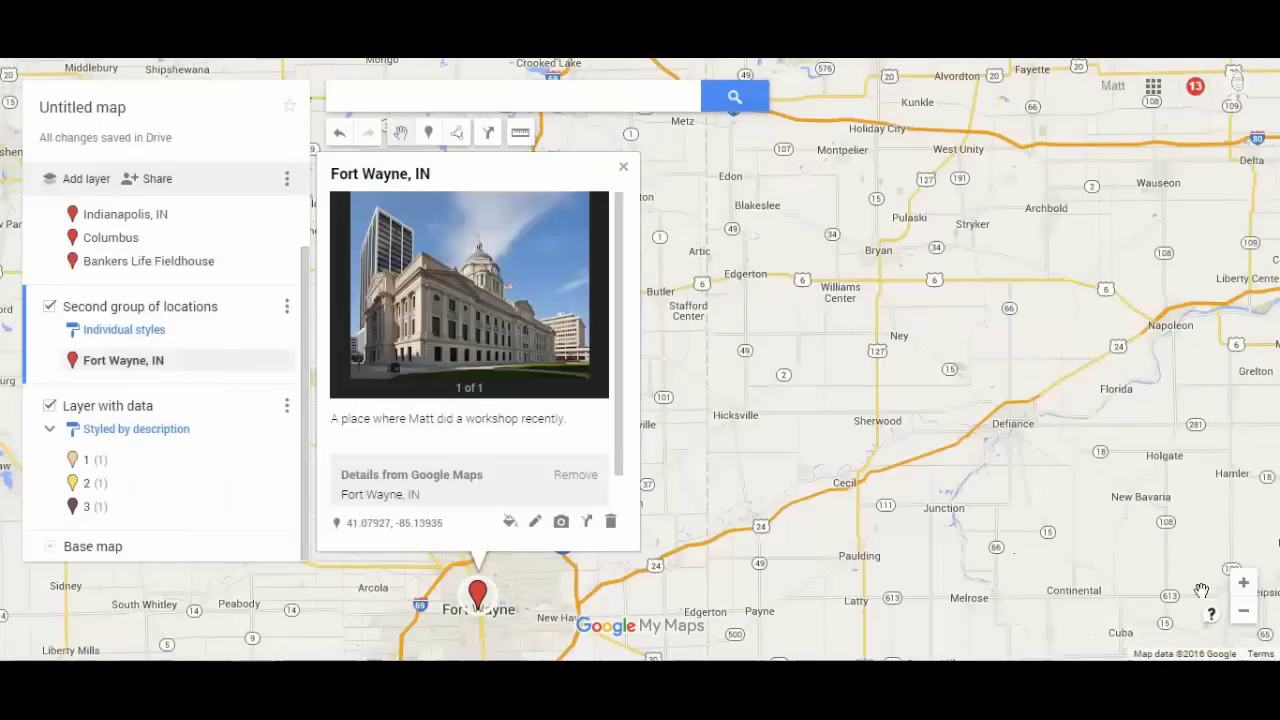
{"action": "left_click", "coordinate": [1243, 611]}
{"action": "left_click", "coordinate": [1243, 611]}
{"action": "left_click", "coordinate": [1243, 612]}
{"action": "left_click", "coordinate": [1243, 612]}
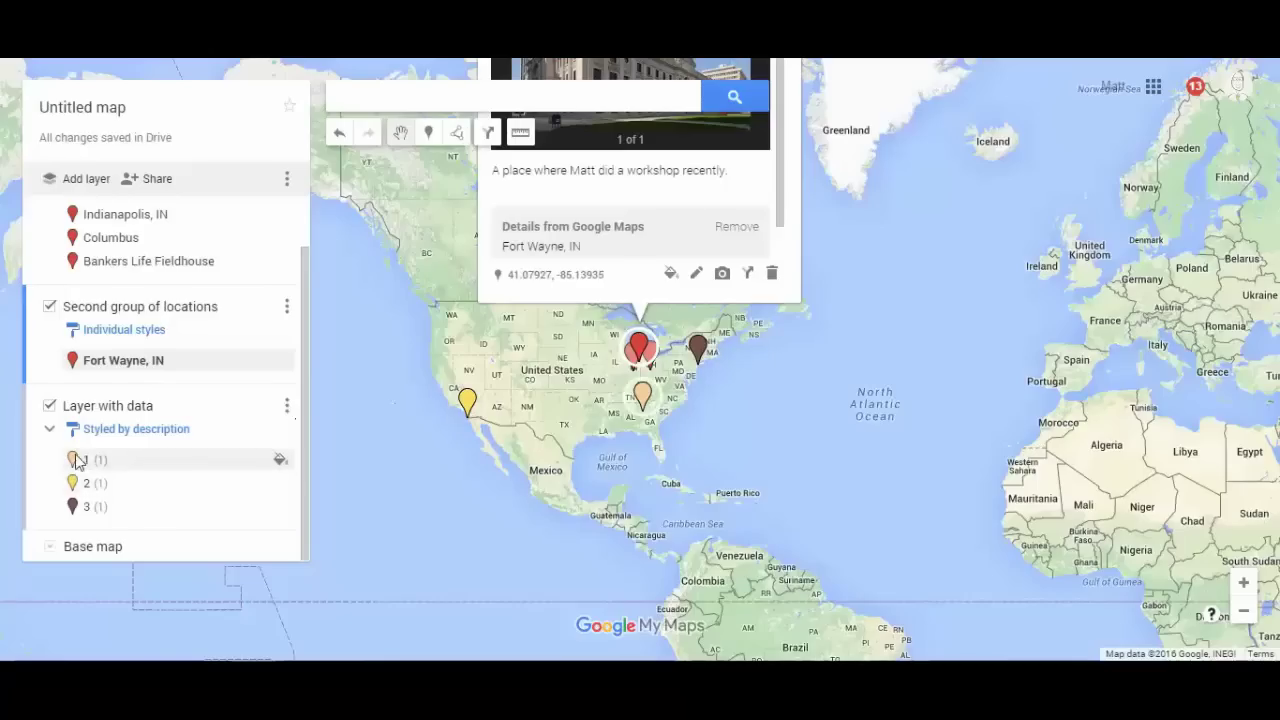
- Set the Layer with data pin labels to show each place's description
{"action": "left_click", "coordinate": [143, 429]}
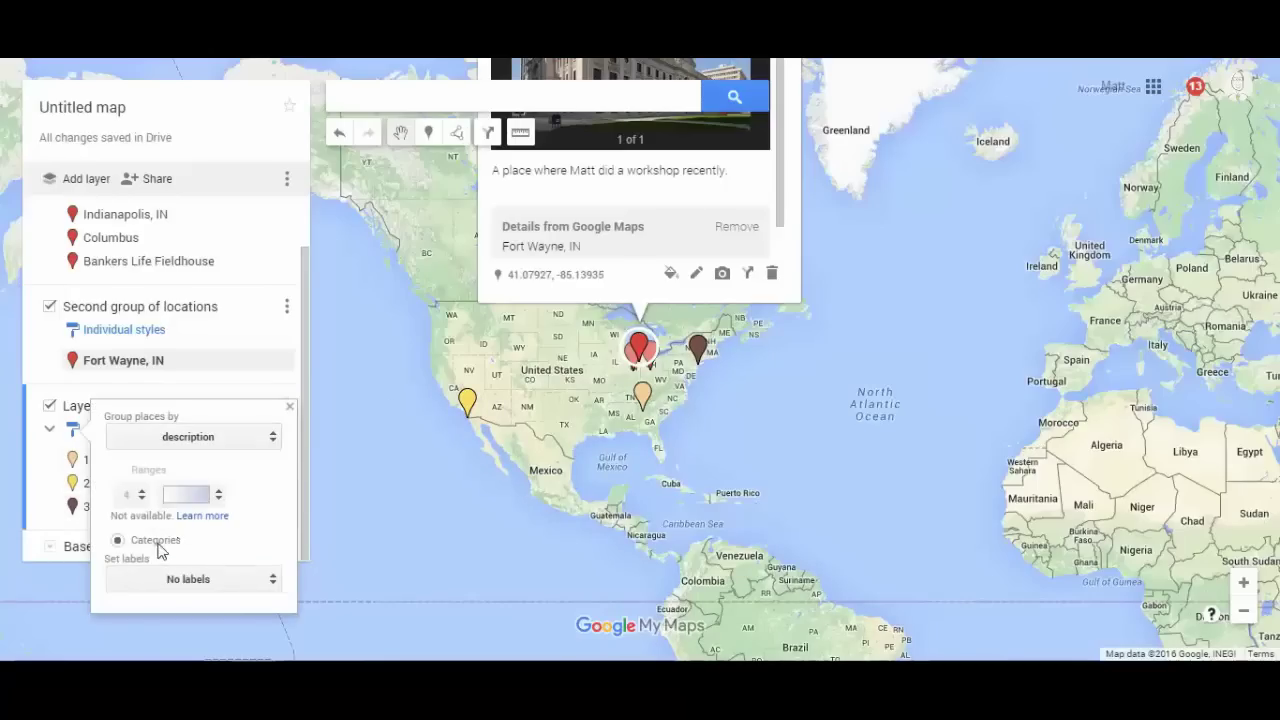
{"action": "left_click", "coordinate": [178, 580]}
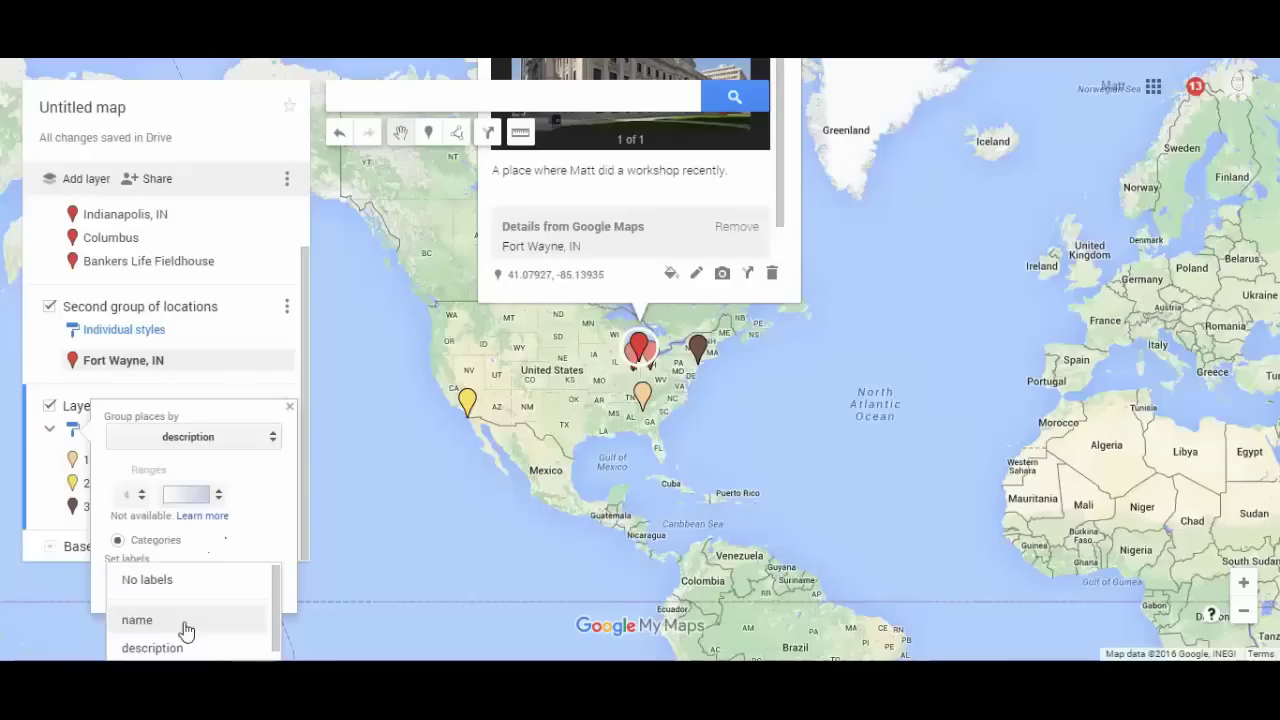
{"action": "left_click", "coordinate": [172, 648]}
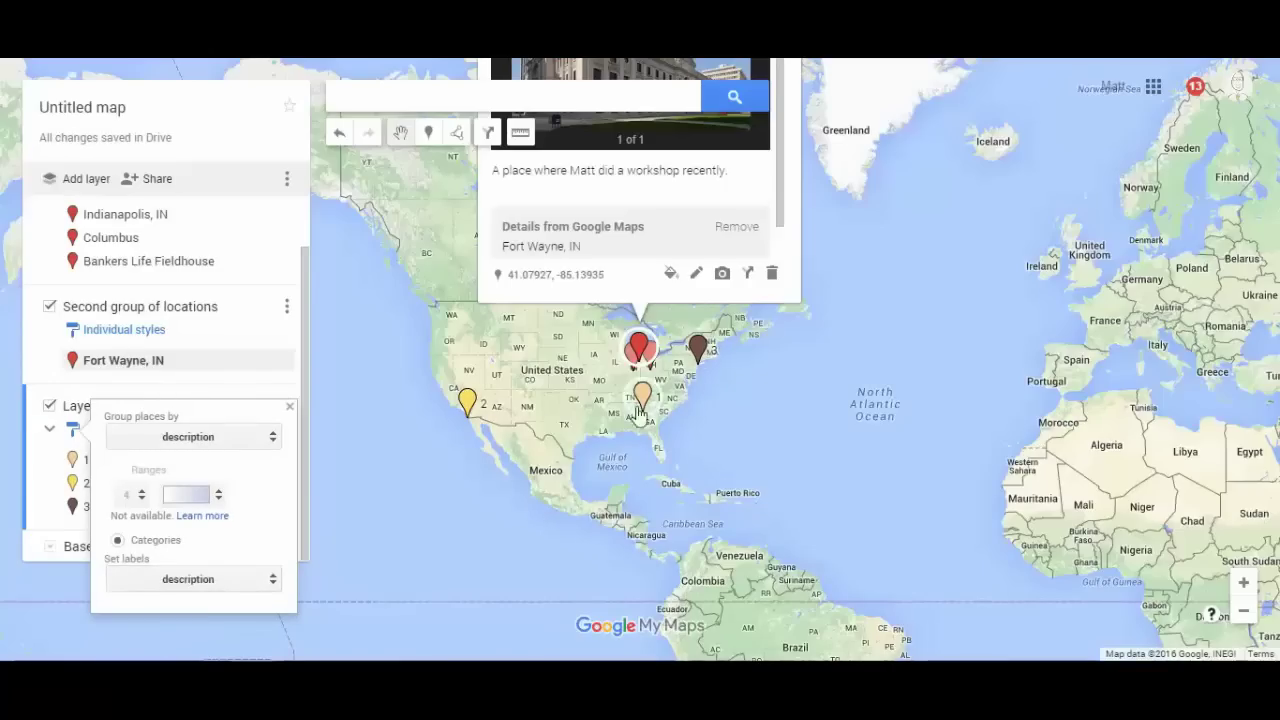
- Close the style popup and search the Ditch That Textbook blog for 'mymaps'
{"action": "left_click", "coordinate": [290, 407]}
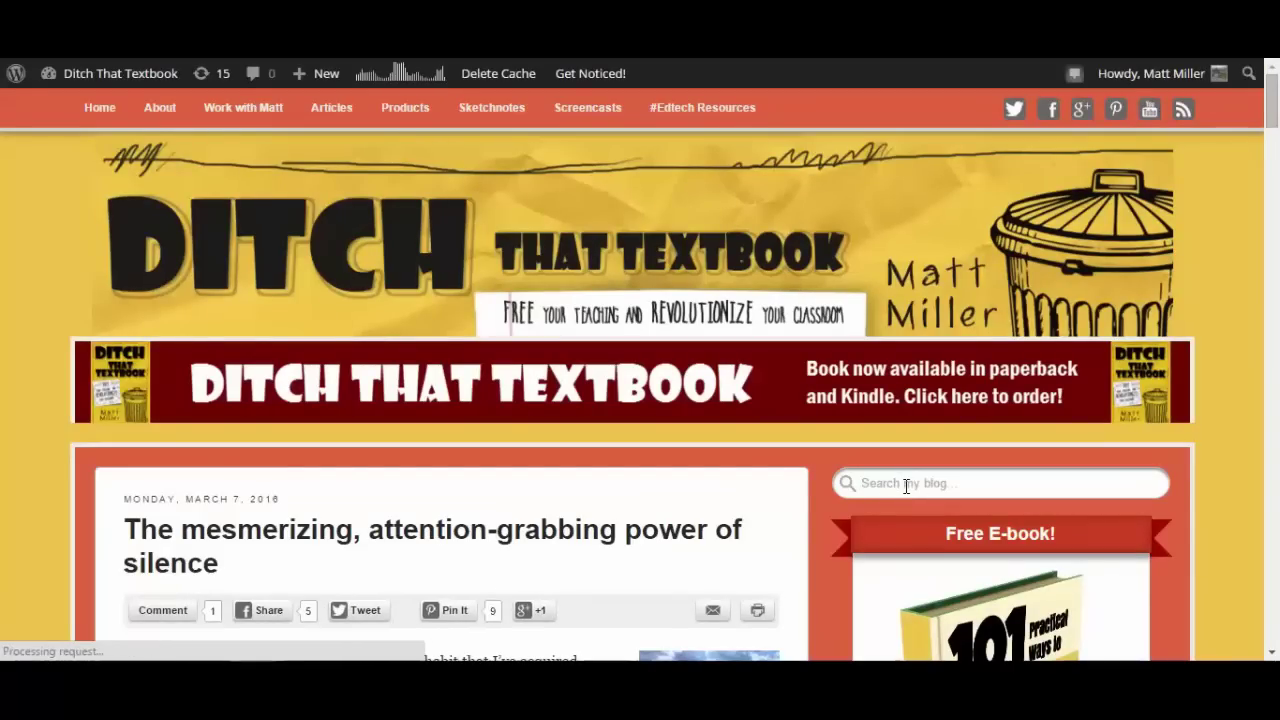
{"action": "left_click", "coordinate": [906, 486]}
{"action": "type", "text": "mymaps"}
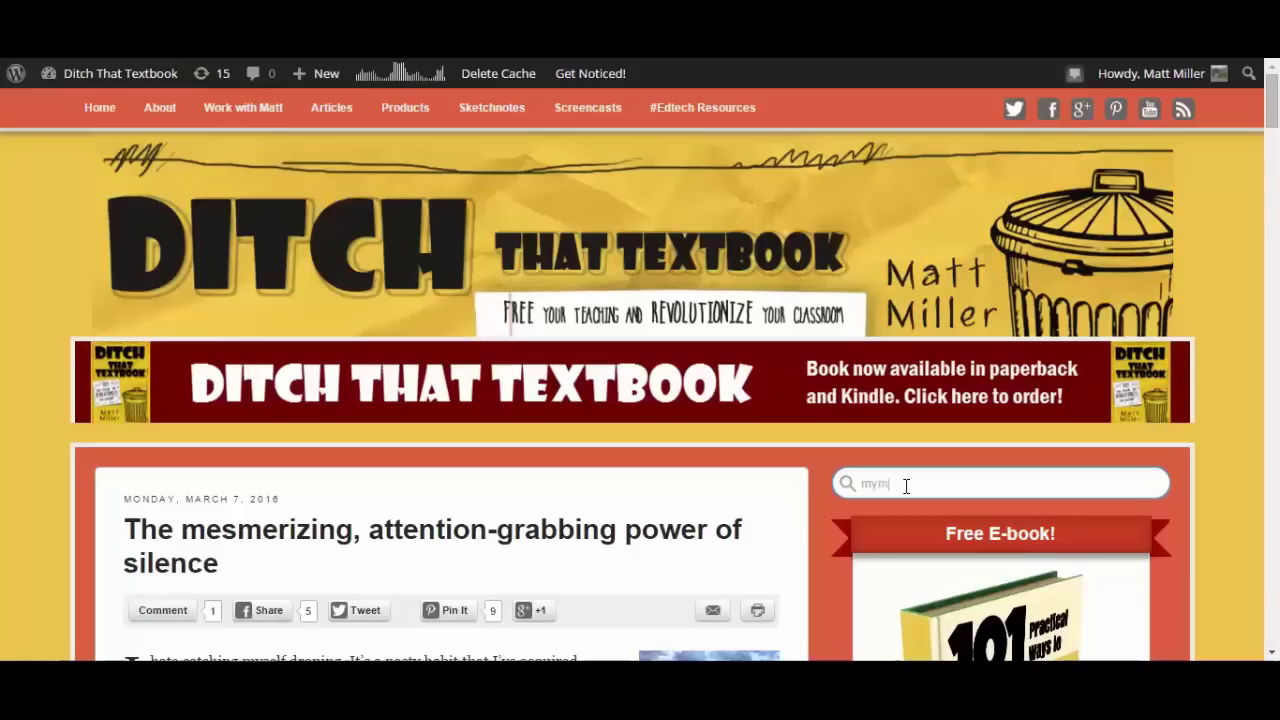